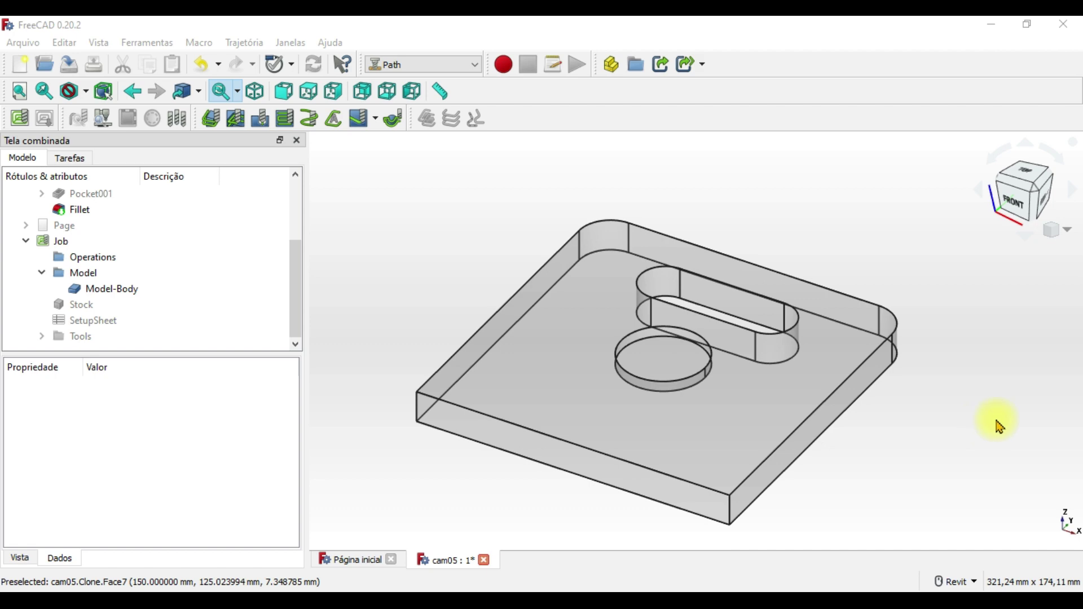
Select the slot's straight inner edge and both rounded end arcs for a Profile operation.
{"action": "mouse_move", "coordinate": [982, 444]}
{"action": "middle_mouse_down", "text": "shift"}
{"action": "mouse_move", "coordinate": [962, 481]}
{"action": "mouse_move", "coordinate": [856, 243]}
{"action": "mouse_move", "coordinate": [779, 182]}
{"action": "mouse_move", "coordinate": [774, 237]}
{"action": "mouse_move", "coordinate": [778, 227]}
{"action": "middle_mouse_up", "text": "shift"}
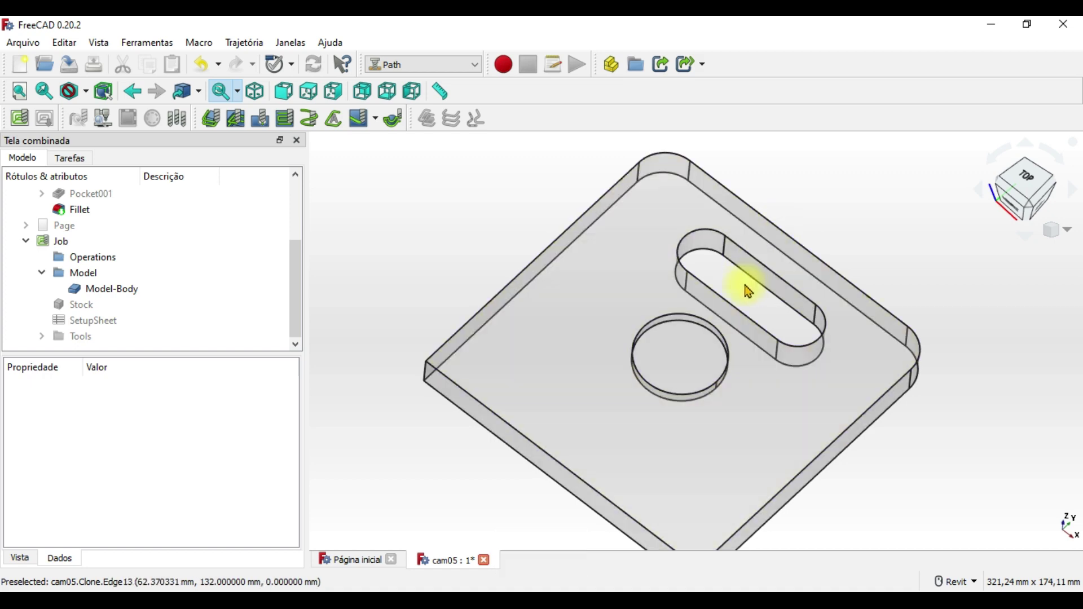
{"action": "left_click", "coordinate": [756, 282]}
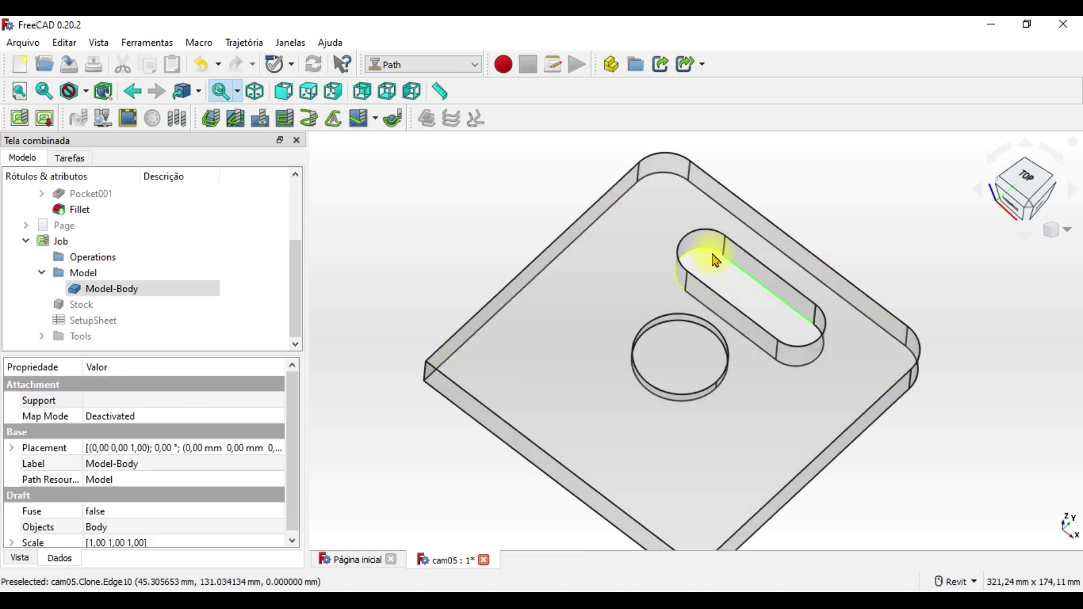
{"action": "left_click", "coordinate": [713, 255], "text": "ctrl"}
{"action": "left_click", "coordinate": [818, 338], "text": "ctrl"}
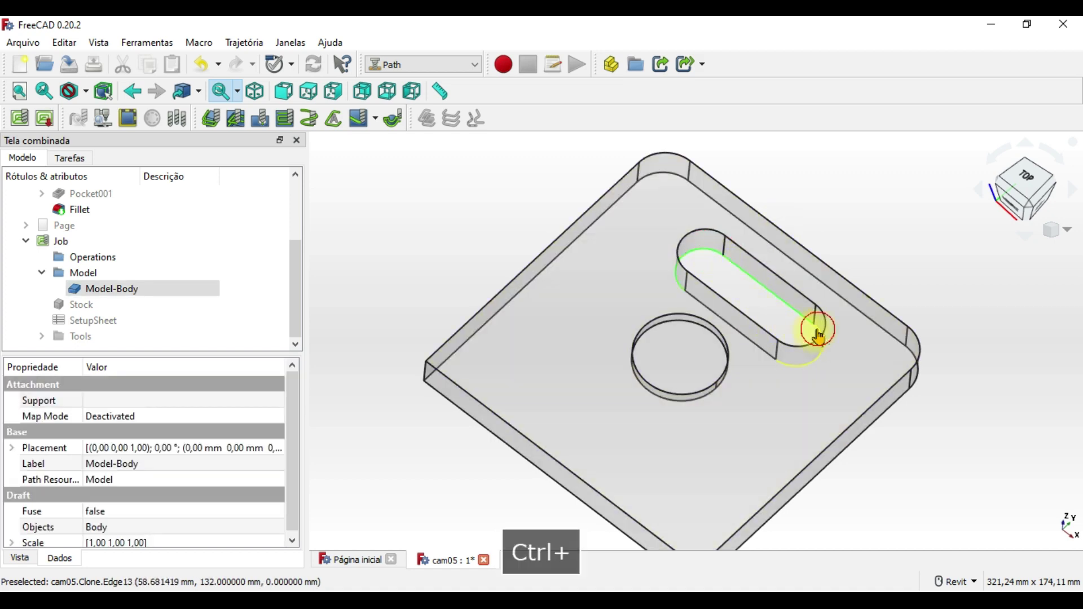
{"action": "mouse_move", "coordinate": [749, 310]}
{"action": "middle_mouse_down", "text": "shift"}
{"action": "mouse_move", "coordinate": [773, 237]}
{"action": "mouse_move", "coordinate": [791, 225]}
{"action": "middle_mouse_up", "text": "shift"}
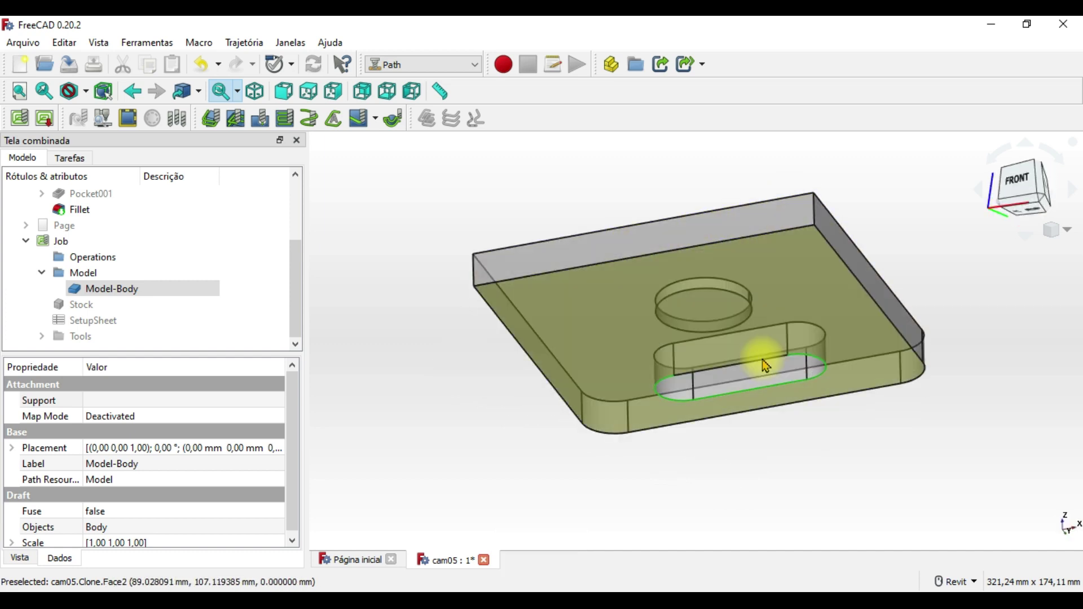
{"action": "mouse_move", "coordinate": [815, 187]}
{"action": "middle_mouse_down", "text": "shift"}
{"action": "mouse_move", "coordinate": [800, 263]}
{"action": "mouse_move", "coordinate": [723, 300]}
{"action": "mouse_move", "coordinate": [752, 386]}
{"action": "middle_mouse_up", "text": "shift"}
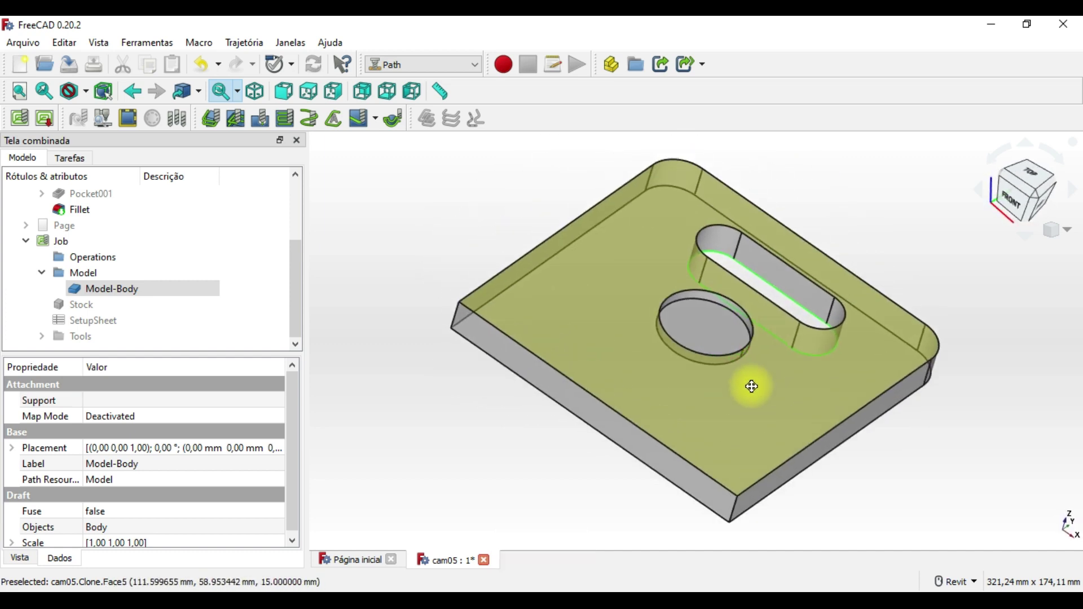
{"action": "left_click", "coordinate": [210, 119]}
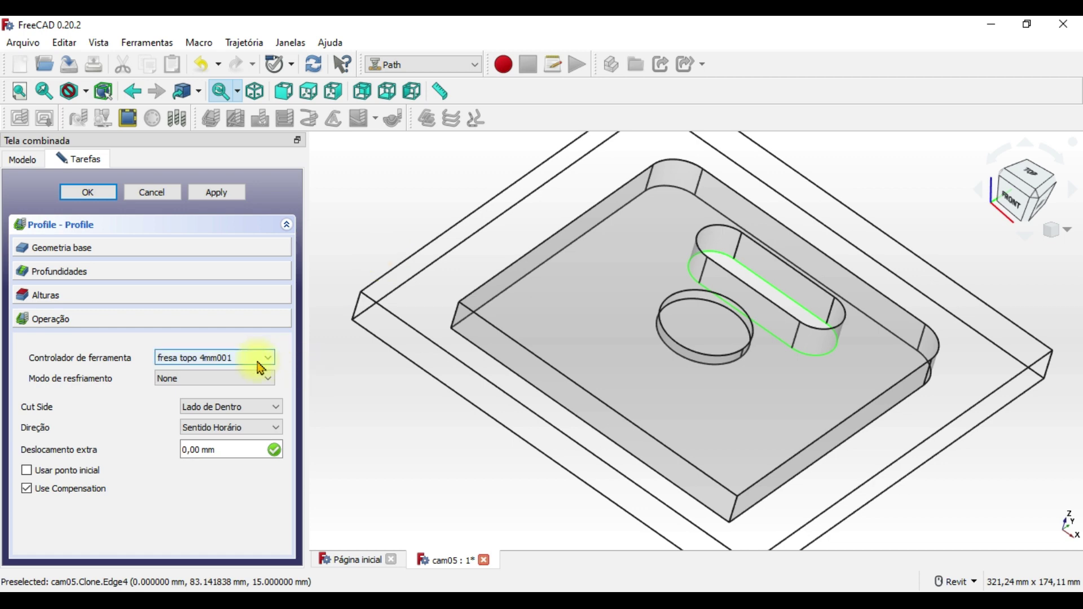
{"action": "mouse_move", "coordinate": [258, 359]}
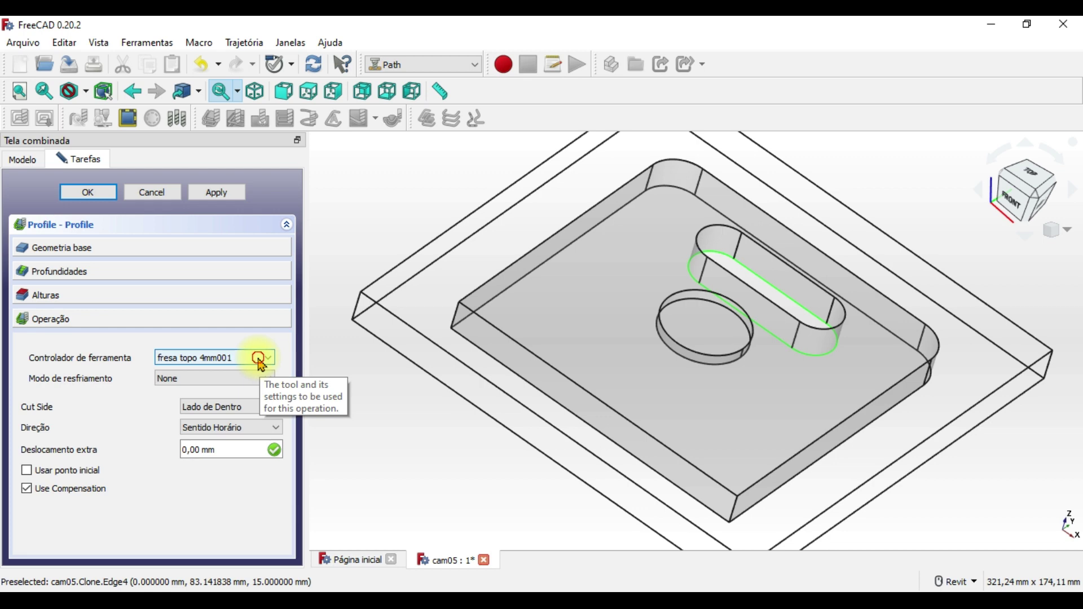
Give the slot Profile tool controller fresa topo 4mm001, coolant None and offset 0.00 mm, then apply.
{"action": "left_click", "coordinate": [262, 363]}
{"action": "left_click", "coordinate": [244, 373]}
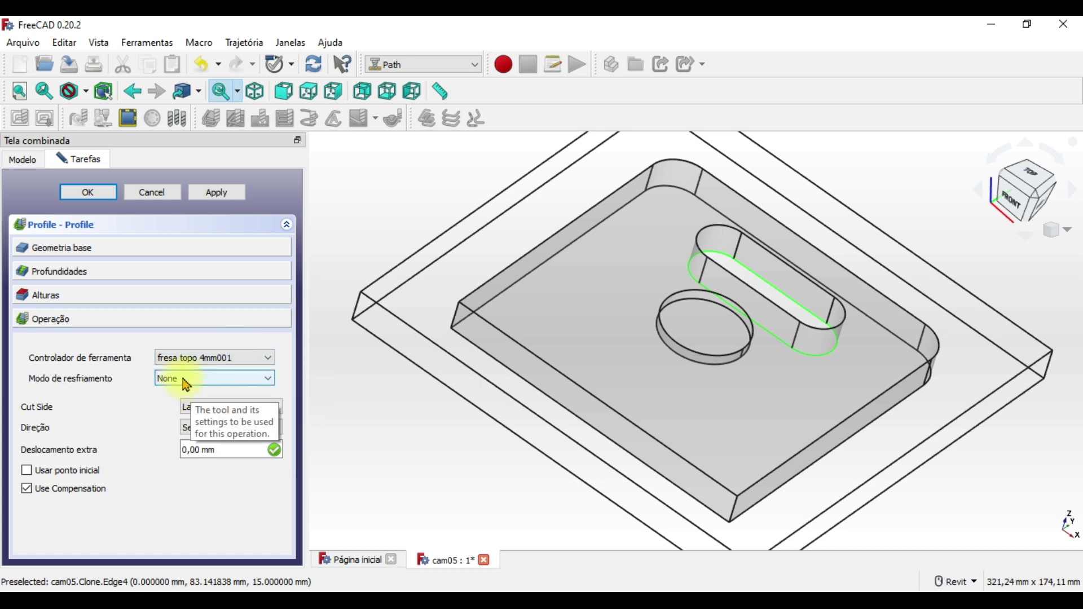
{"action": "left_click", "coordinate": [187, 385]}
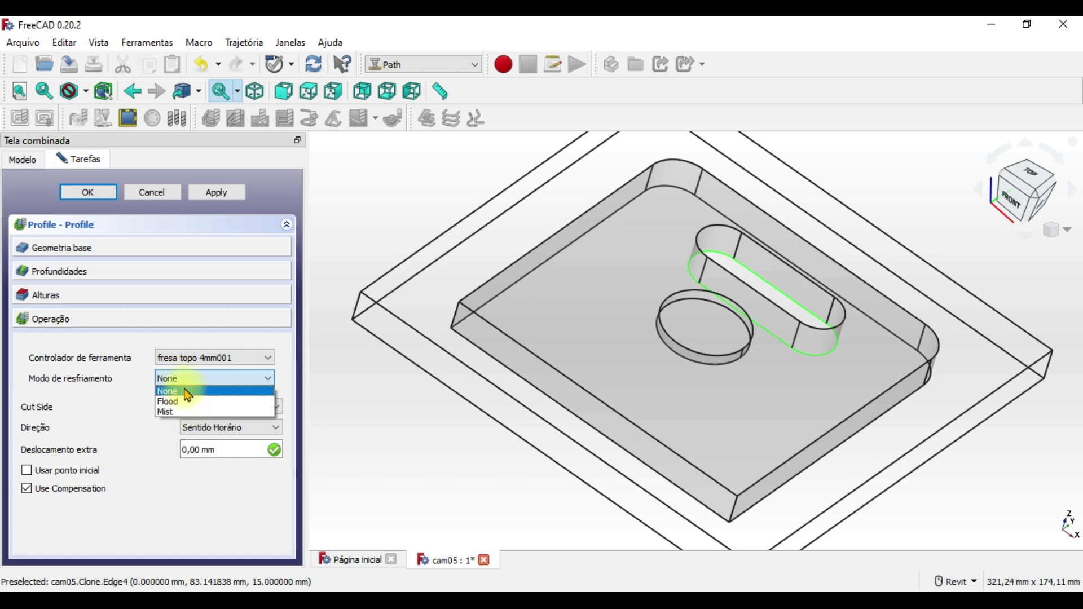
{"action": "left_click", "coordinate": [186, 391]}
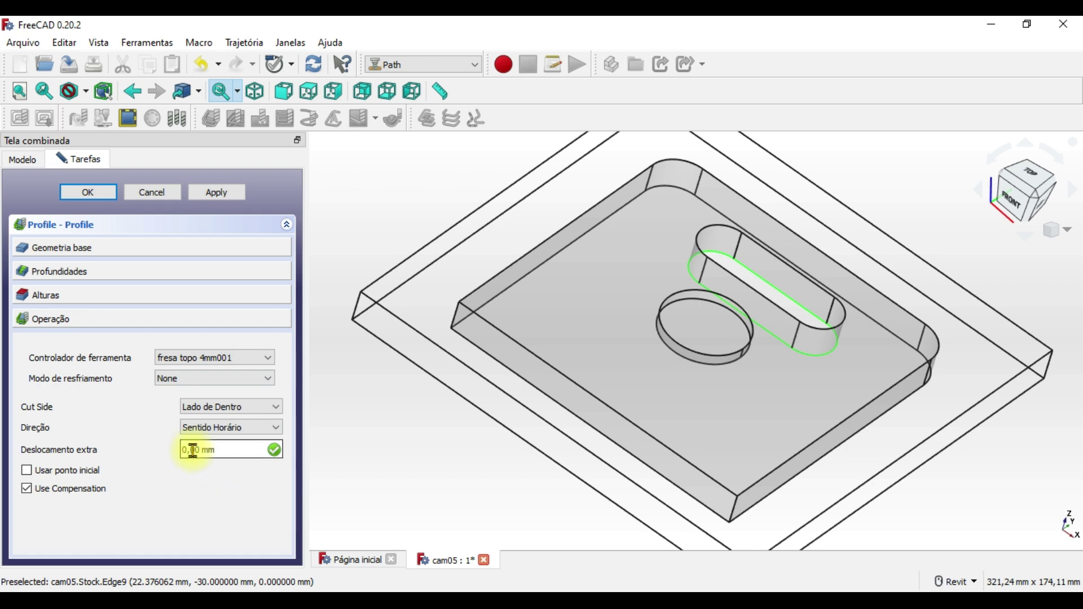
{"action": "double_click", "coordinate": [194, 450]}
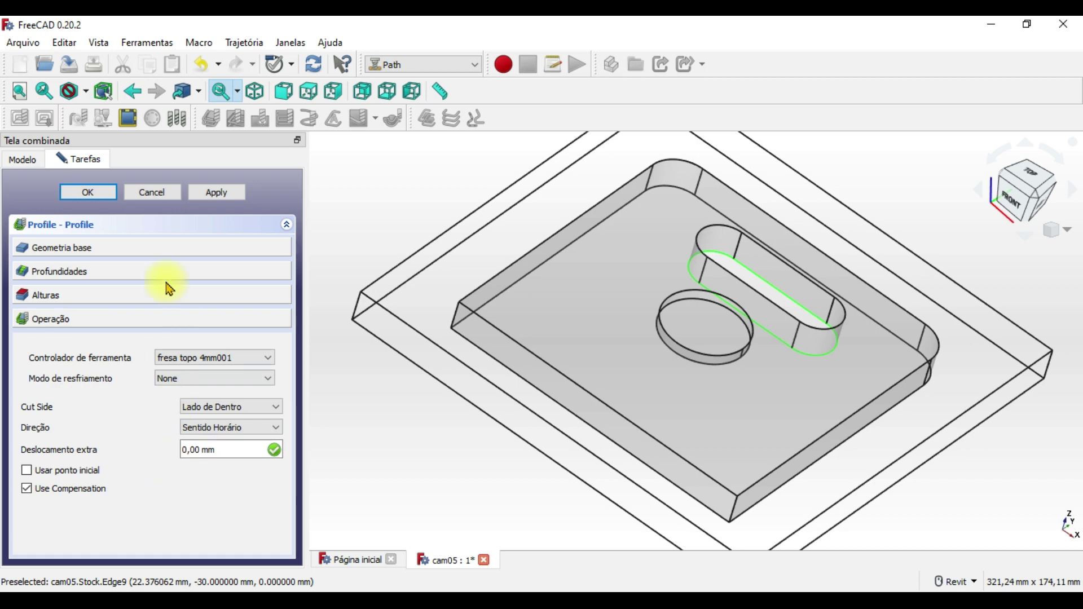
{"action": "left_click", "coordinate": [221, 200]}
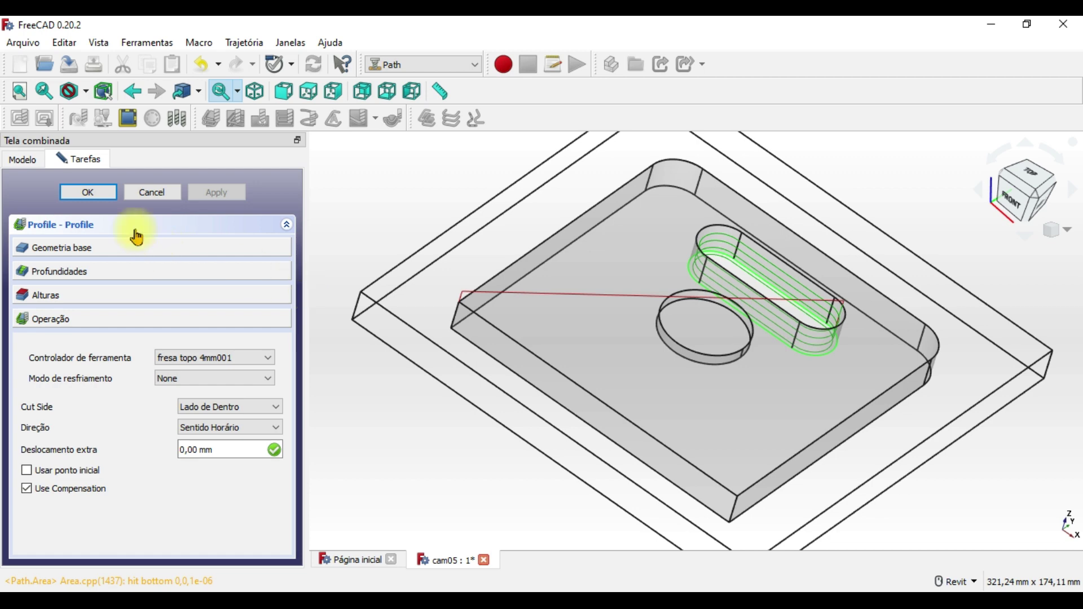
{"action": "left_click", "coordinate": [101, 197]}
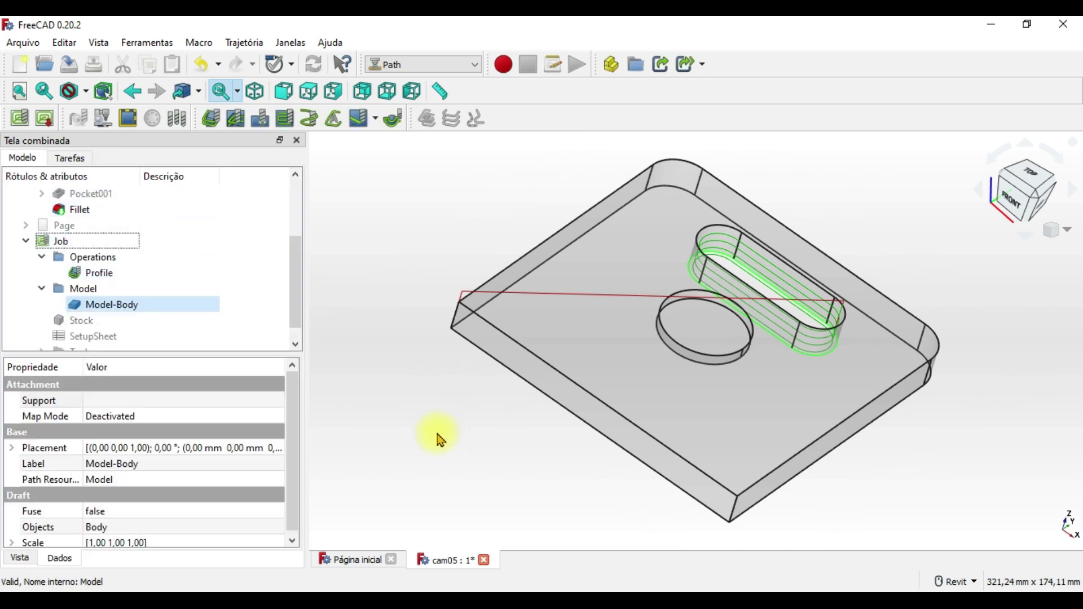
Run the Path Simulator on the slot cut, then close it and view the plate's underside.
{"action": "key", "text": "Home"}
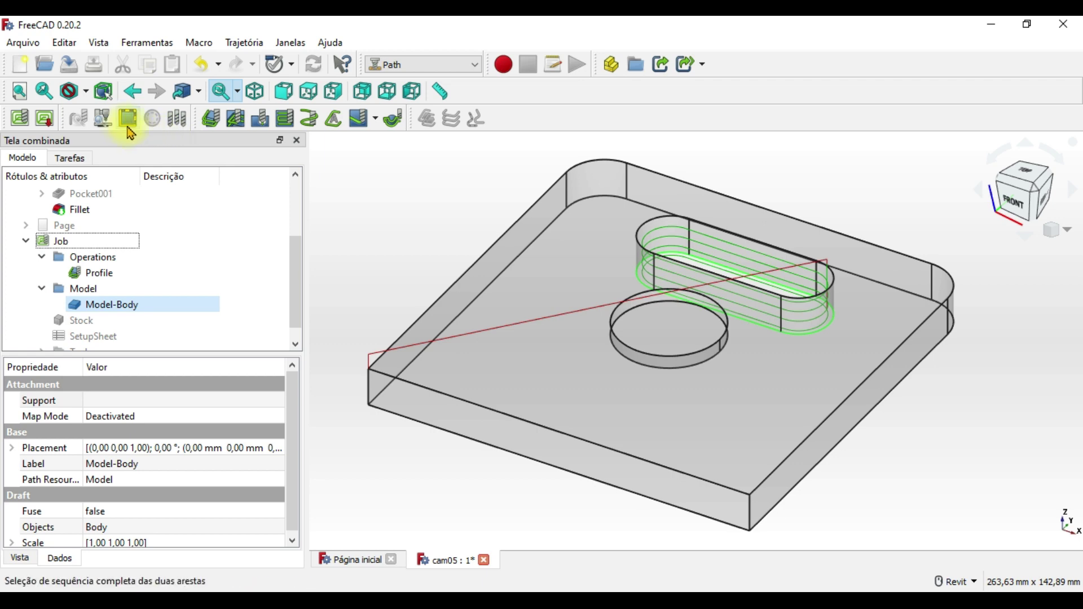
{"action": "left_click", "coordinate": [104, 123]}
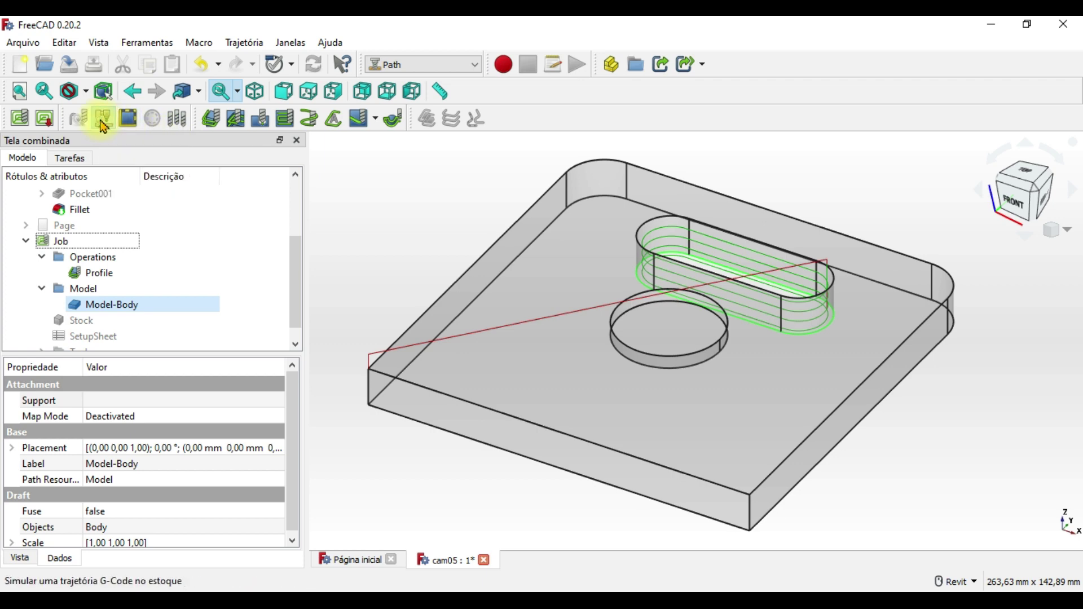
{"action": "left_click", "coordinate": [117, 264]}
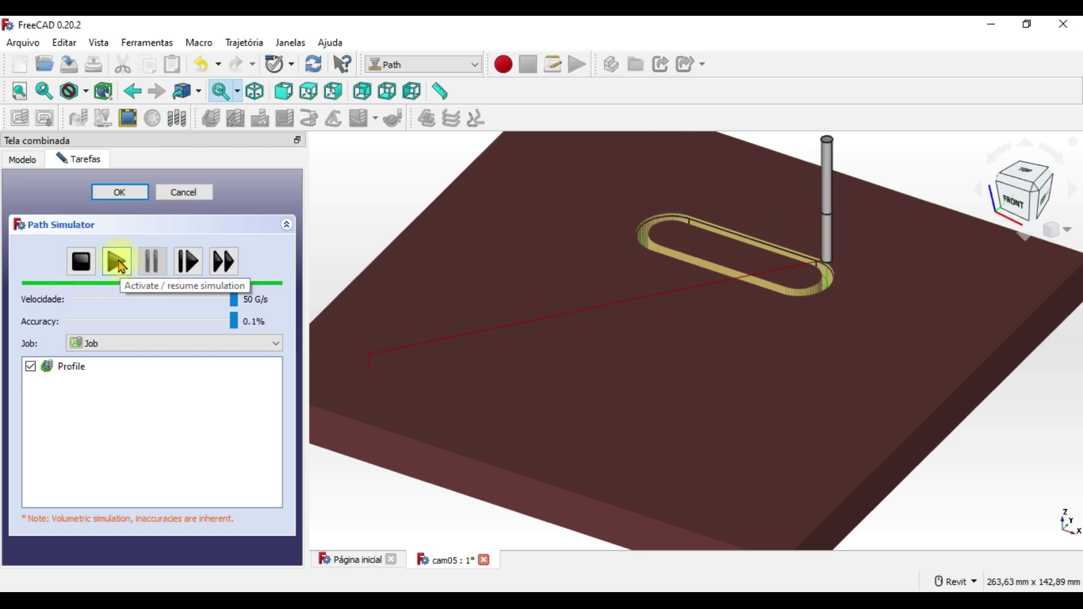
{"action": "left_click", "coordinate": [198, 192]}
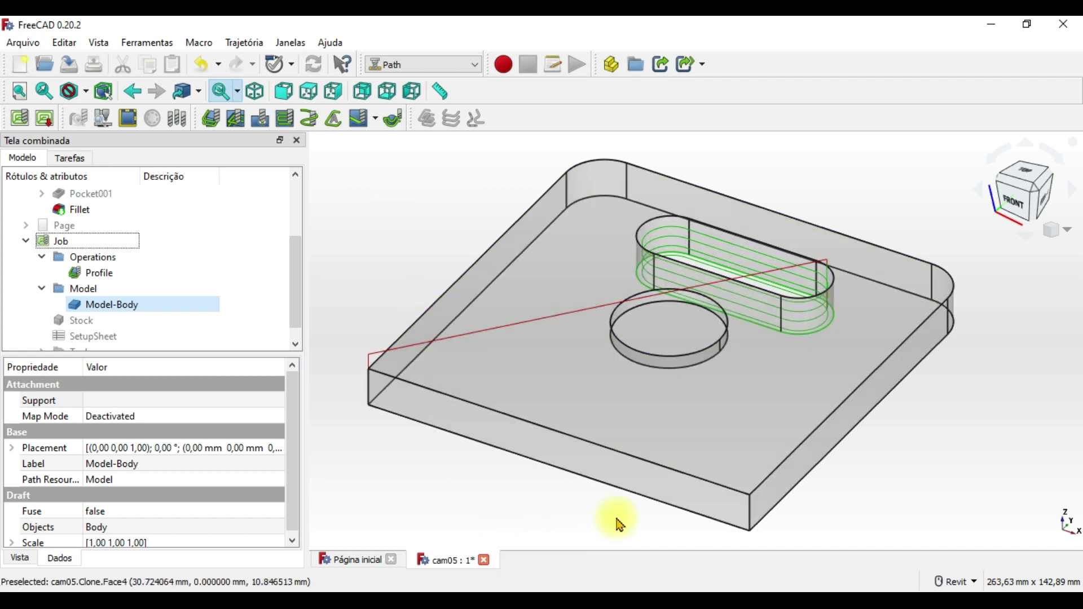
{"action": "middle_click_drag", "start_coordinate": [620, 525], "coordinate": [596, 414], "text": "shift"}
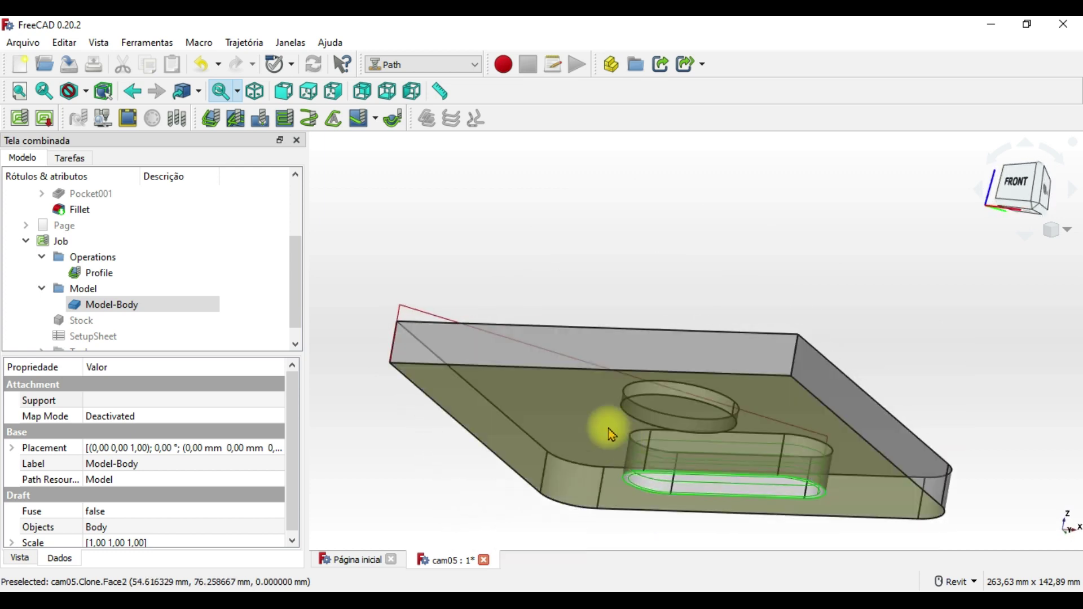
Create Profile001 cutting outside the plate's perimeter and generate its toolpath.
{"action": "mouse_move", "coordinate": [696, 278]}
{"action": "middle_mouse_down", "text": "shift"}
{"action": "mouse_move", "coordinate": [658, 366]}
{"action": "mouse_move", "coordinate": [592, 464]}
{"action": "middle_mouse_up", "text": "shift"}
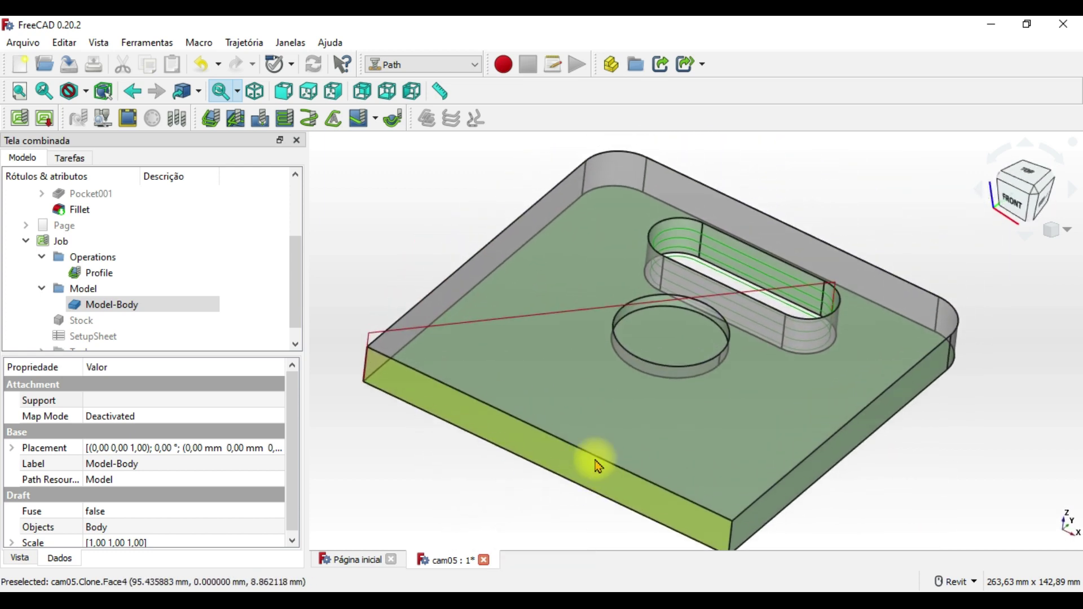
{"action": "left_click", "coordinate": [218, 128]}
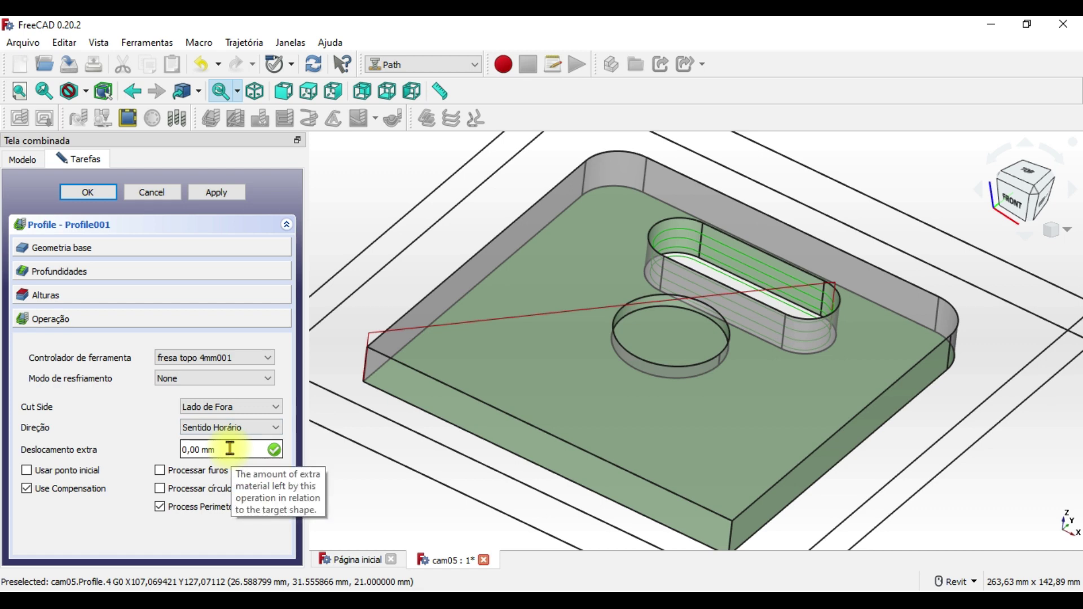
{"action": "left_click", "coordinate": [230, 200]}
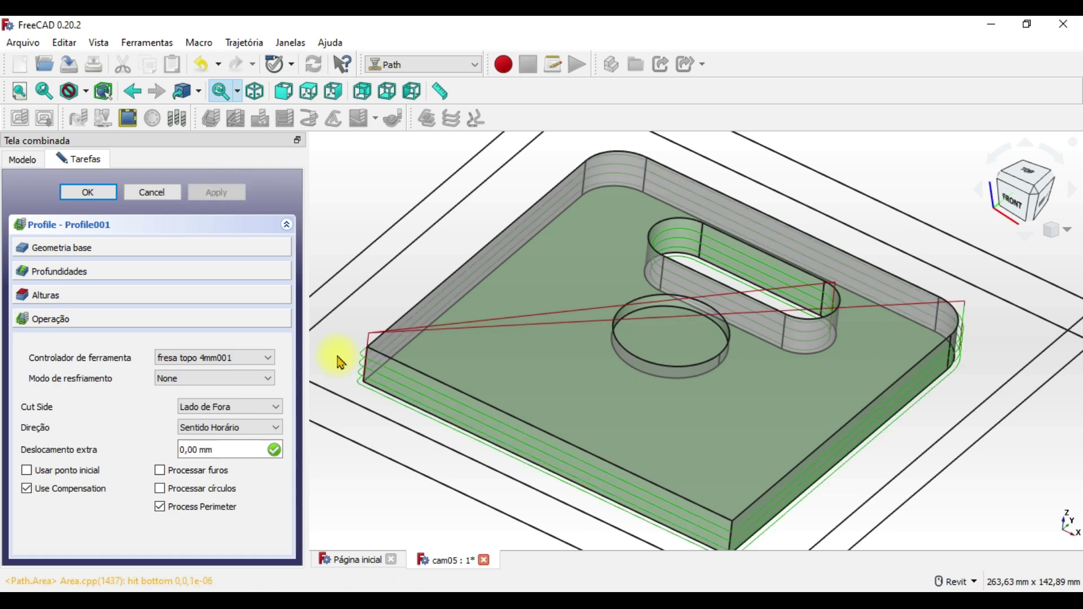
{"action": "left_click", "coordinate": [535, 482]}
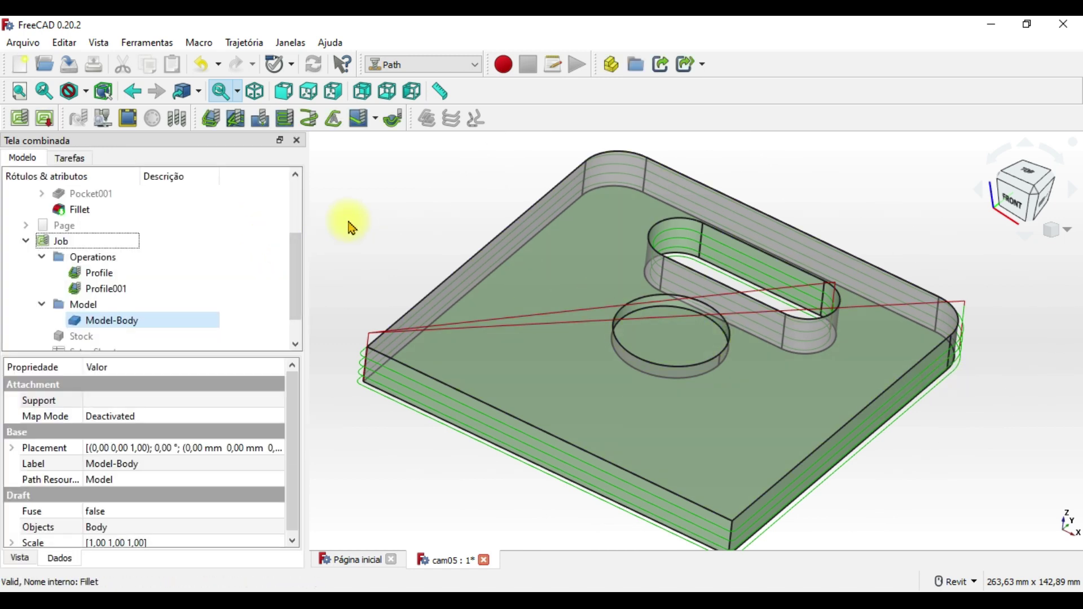
Simulate only Profile001's perimeter cut, with the slot Profile excluded, then close the simulator.
{"action": "left_click", "coordinate": [101, 125]}
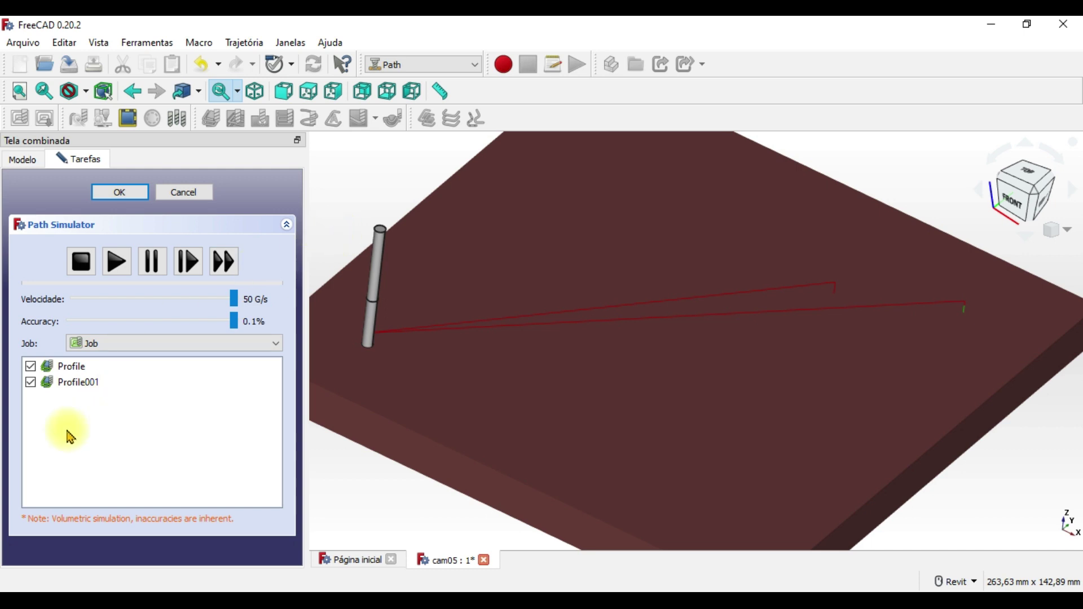
{"action": "left_click", "coordinate": [30, 367]}
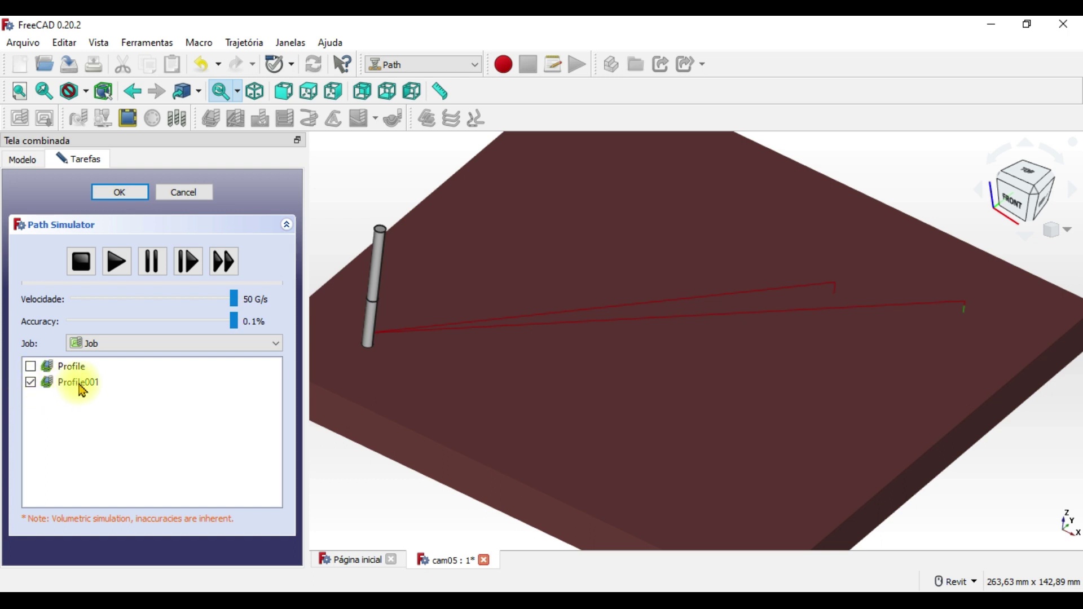
{"action": "left_click", "coordinate": [117, 261]}
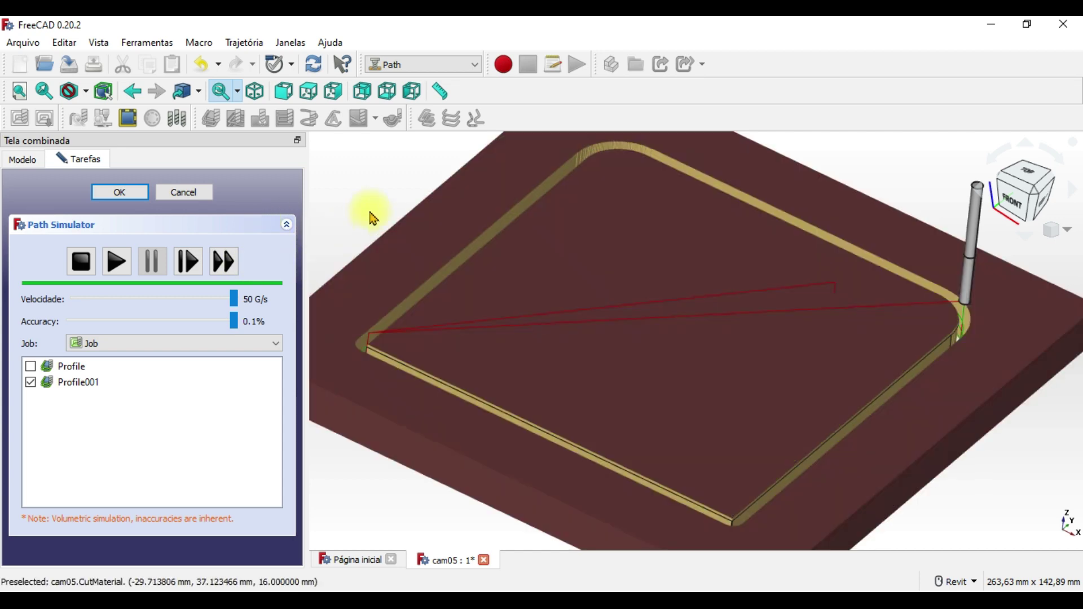
{"action": "mouse_move", "coordinate": [370, 213]}
{"action": "middle_mouse_down", "text": "shift"}
{"action": "mouse_move", "coordinate": [360, 243]}
{"action": "mouse_move", "coordinate": [370, 273]}
{"action": "mouse_move", "coordinate": [729, 376]}
{"action": "middle_mouse_up", "text": "shift"}
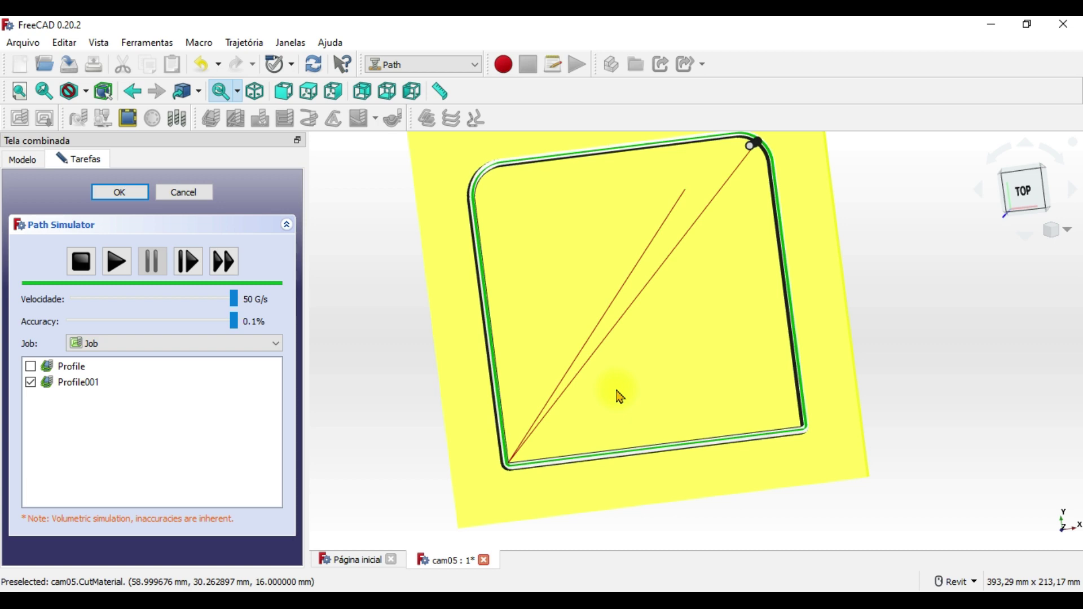
{"action": "left_click", "coordinate": [186, 194]}
{"action": "mouse_move", "coordinate": [451, 365]}
{"action": "middle_mouse_down", "text": "shift"}
{"action": "mouse_move", "coordinate": [417, 301]}
{"action": "mouse_move", "coordinate": [425, 324]}
{"action": "mouse_move", "coordinate": [658, 338]}
{"action": "mouse_move", "coordinate": [645, 356]}
{"action": "mouse_move", "coordinate": [640, 312]}
{"action": "middle_mouse_up", "text": "shift"}
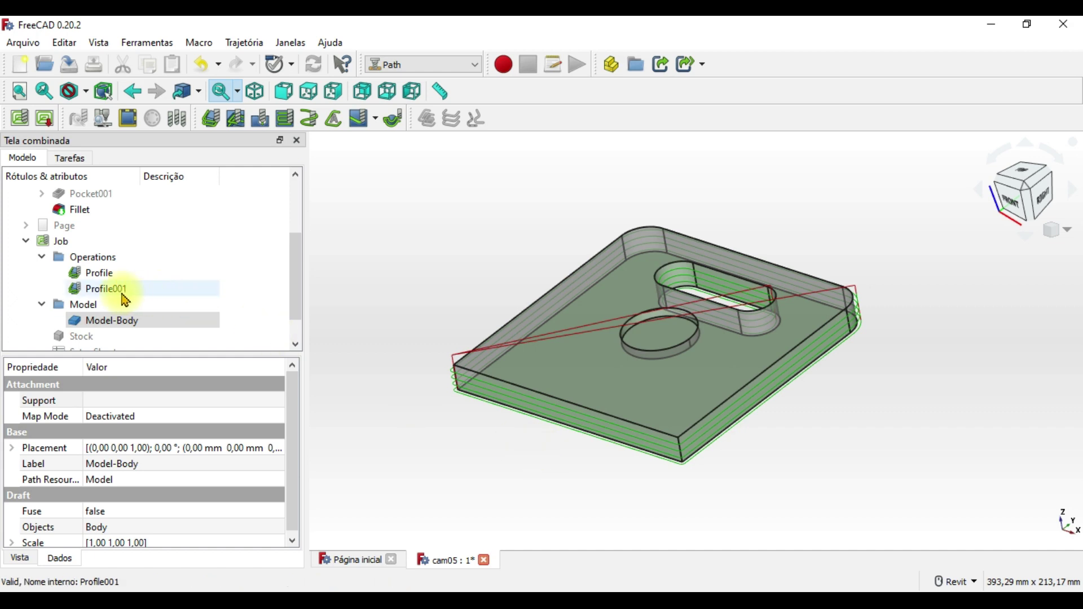
{"action": "left_click", "coordinate": [88, 293]}
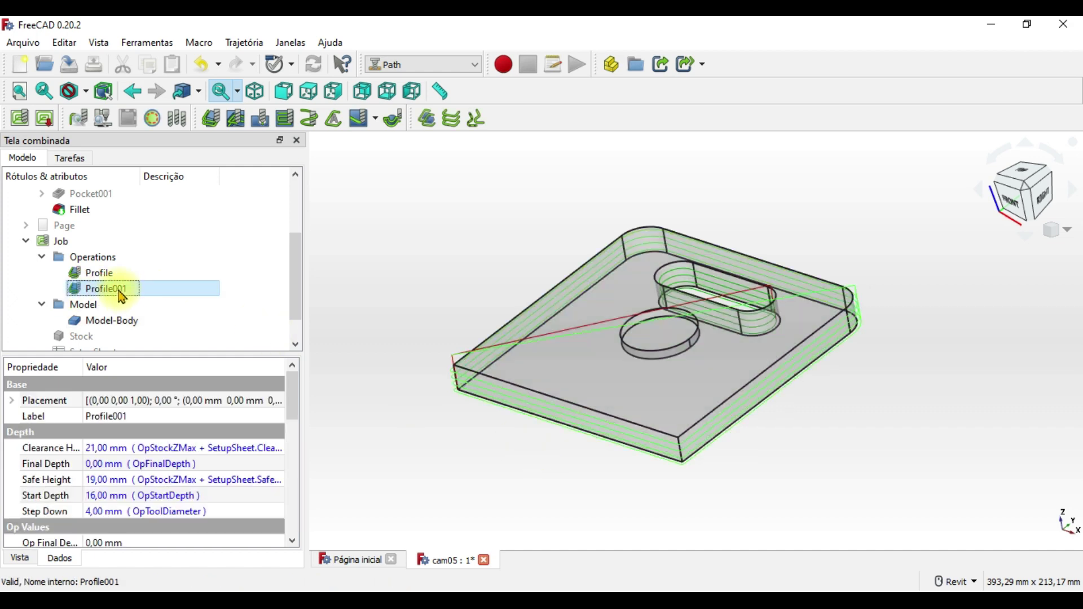
Add a Holding Tag dressup (Etiqueta de trajetória adicional) to Profile001.
{"action": "right_click", "coordinate": [120, 294]}
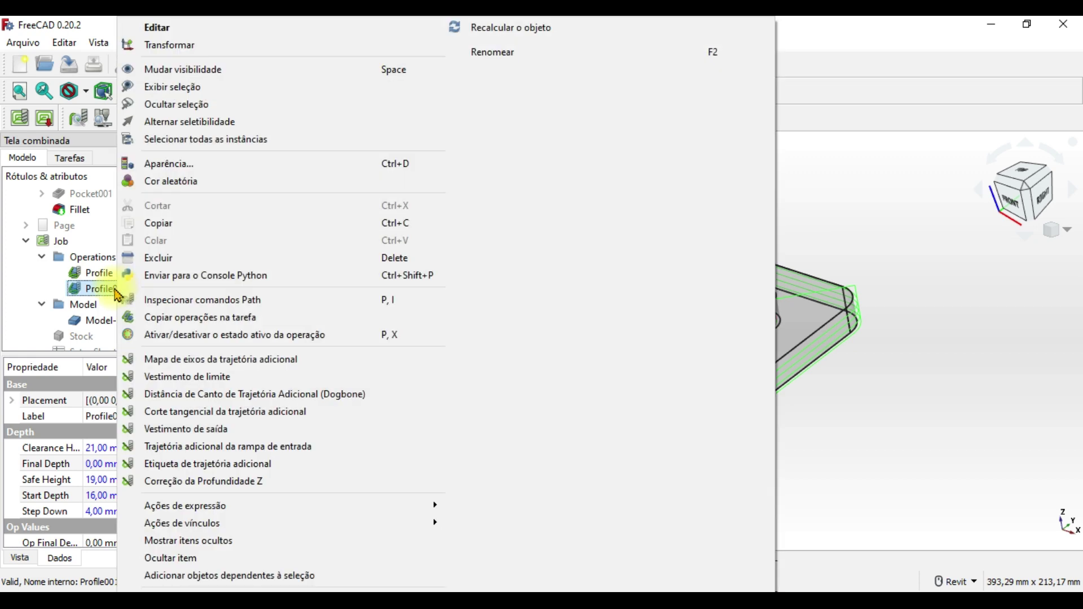
{"action": "left_click", "coordinate": [191, 474]}
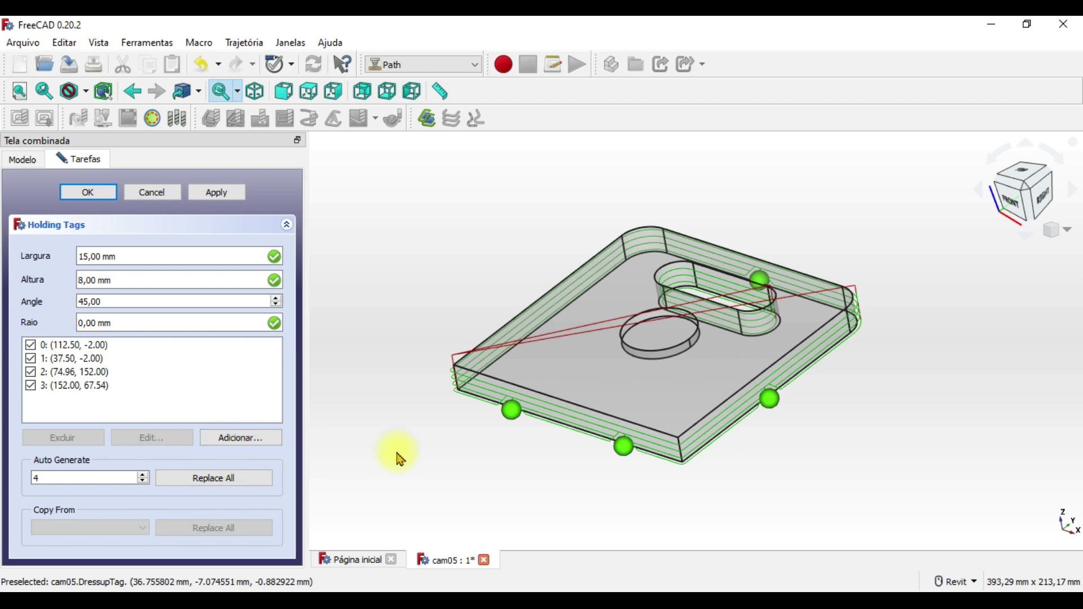
Enter tag width 5, height 3 and angle 90 in the Holding Tags panel.
{"action": "left_click", "coordinate": [135, 259]}
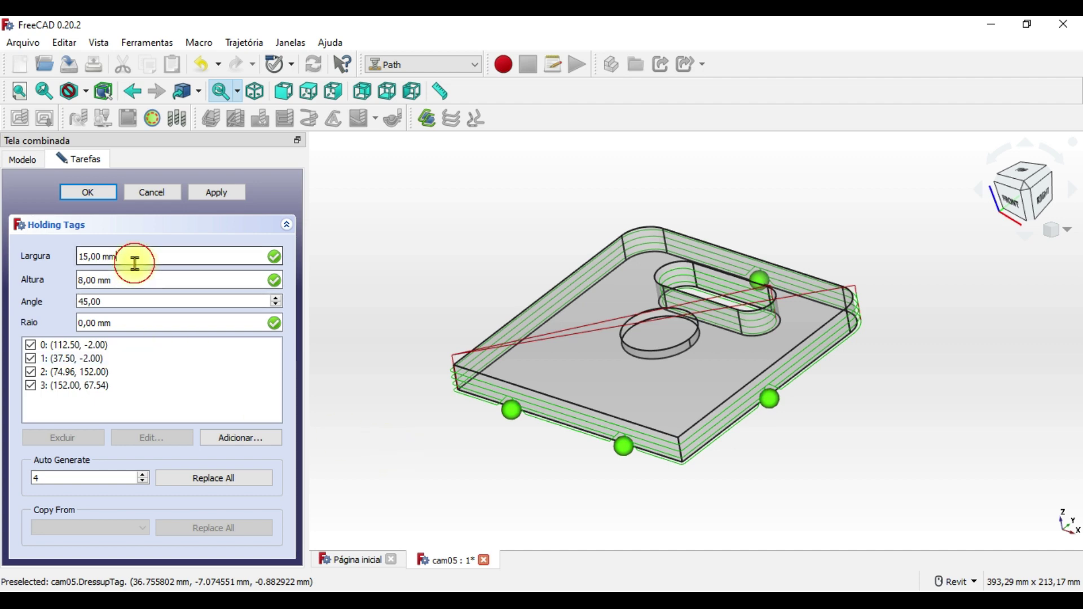
{"action": "left_click_drag", "start_coordinate": [123, 258], "coordinate": [66, 255]}
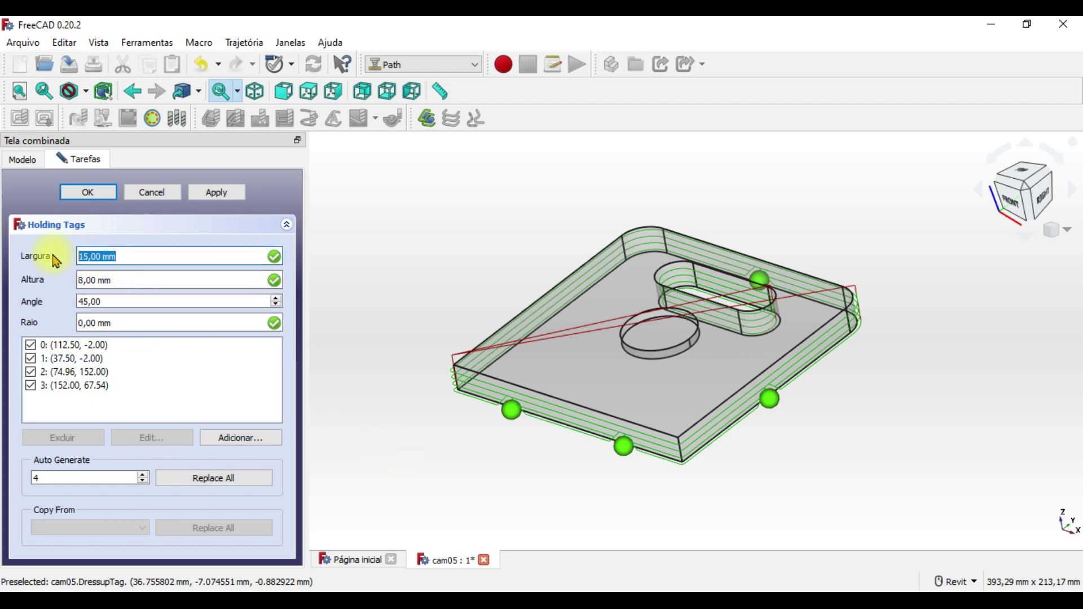
{"action": "type", "text": "50"}
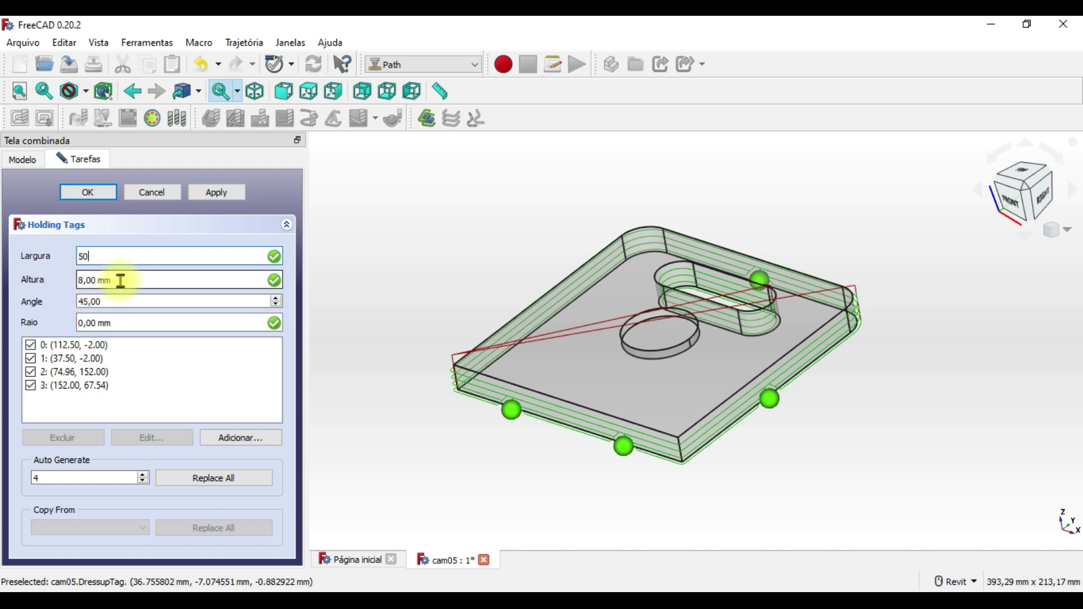
{"action": "key", "text": "Tab"}
{"action": "type", "text": "3"}
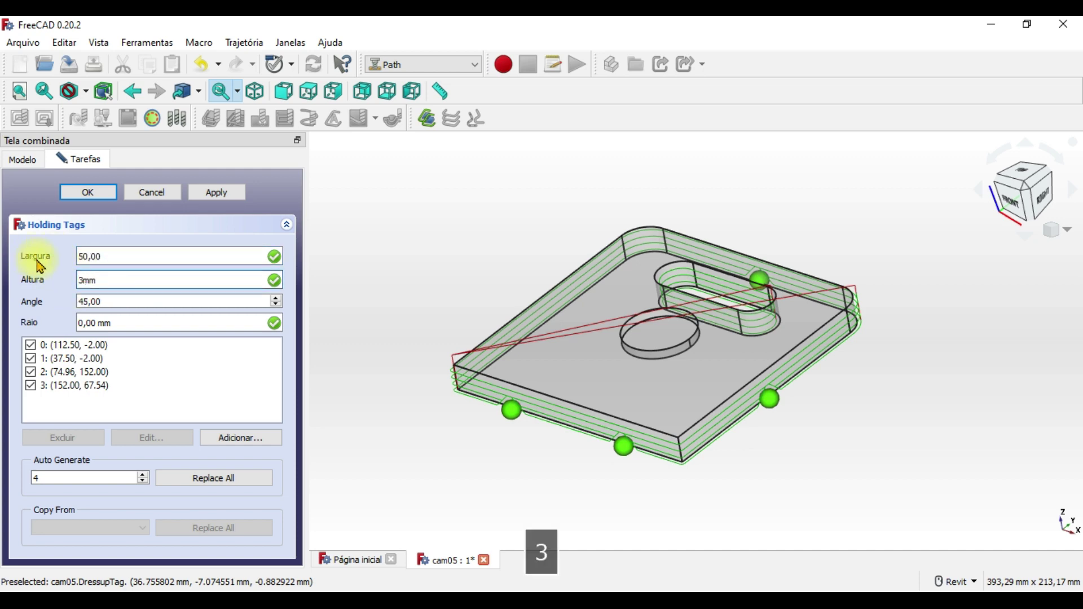
{"action": "left_click", "coordinate": [117, 302]}
{"action": "left_click_drag", "start_coordinate": [116, 302], "coordinate": [5, 303]}
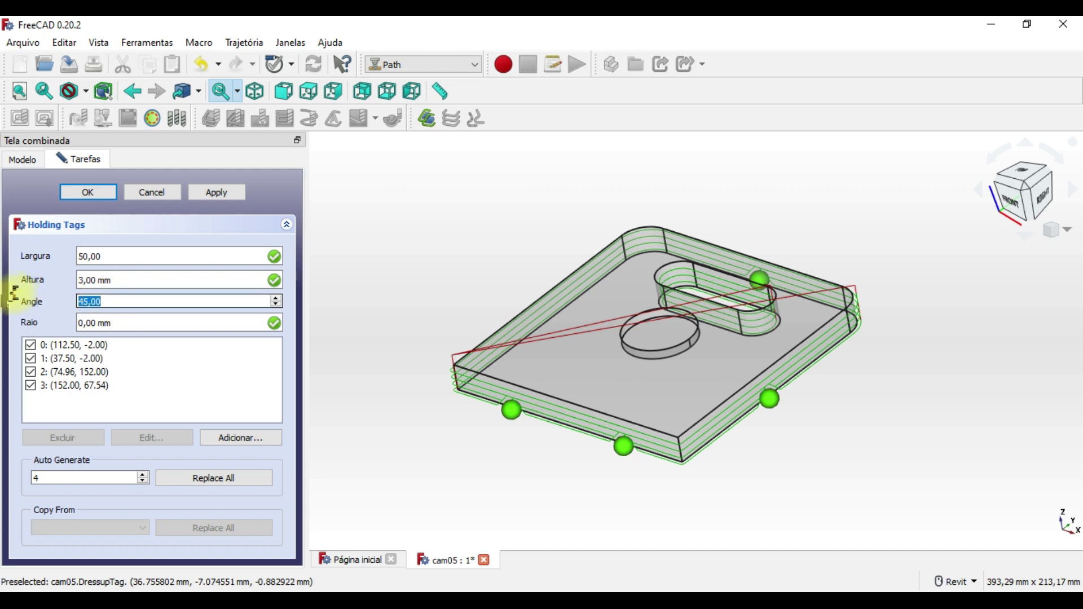
{"action": "type", "text": "90"}
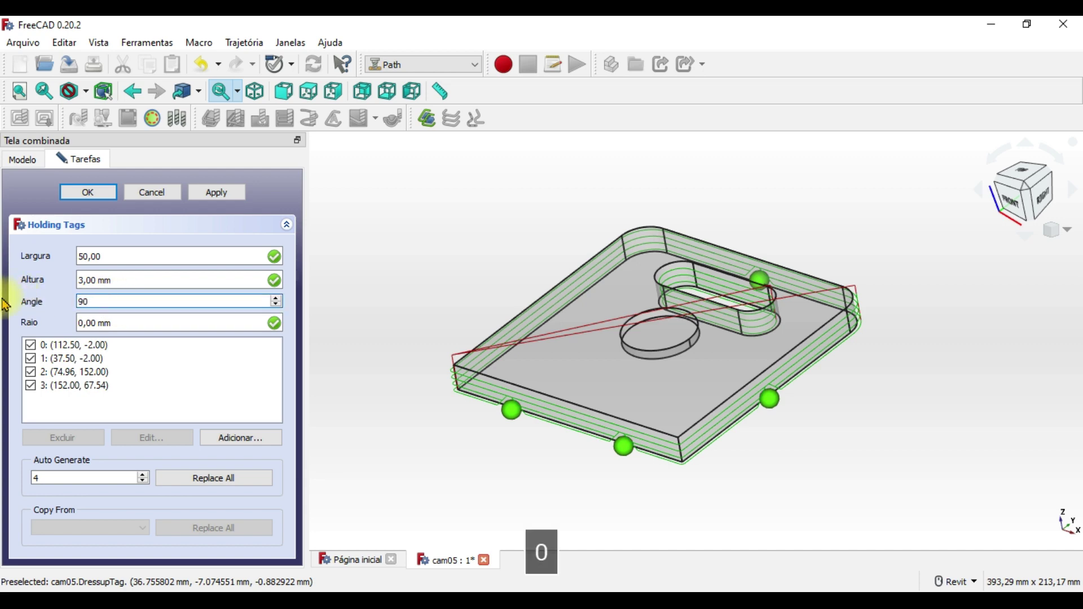
{"action": "left_click", "coordinate": [114, 323]}
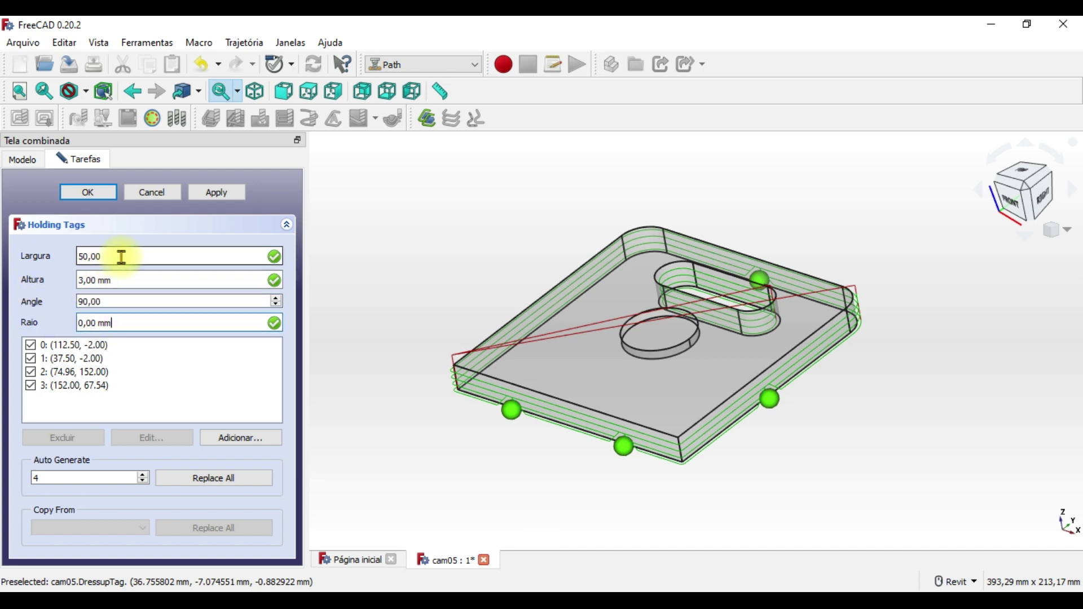
Correct the mistyped 50 tag width back to 5 and apply the tag settings.
{"action": "left_click_drag", "start_coordinate": [120, 255], "coordinate": [32, 260]}
{"action": "type", "text": "5"}
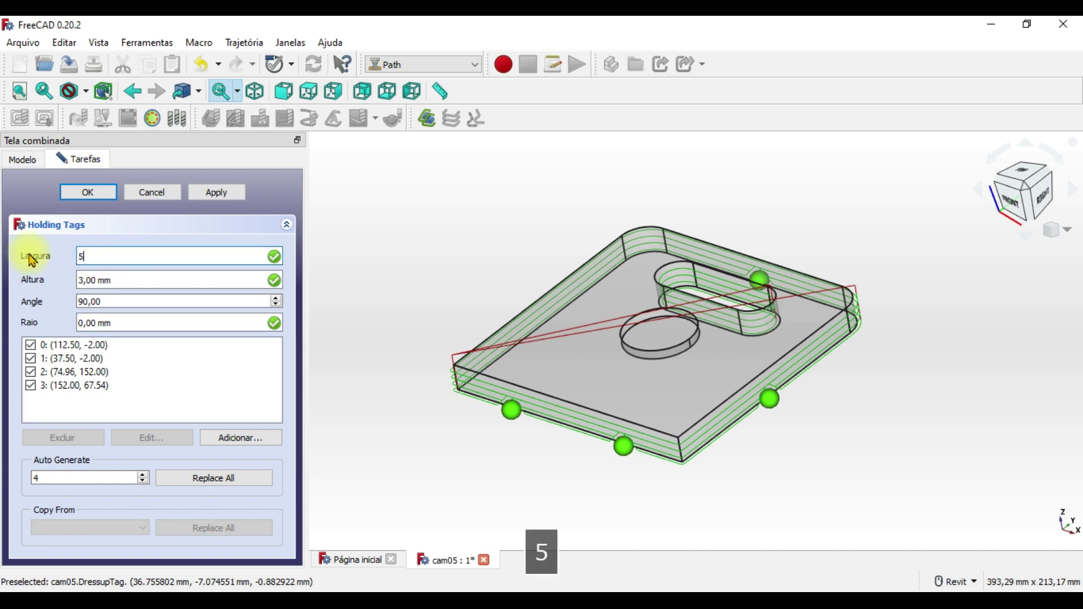
{"action": "left_click", "coordinate": [121, 281]}
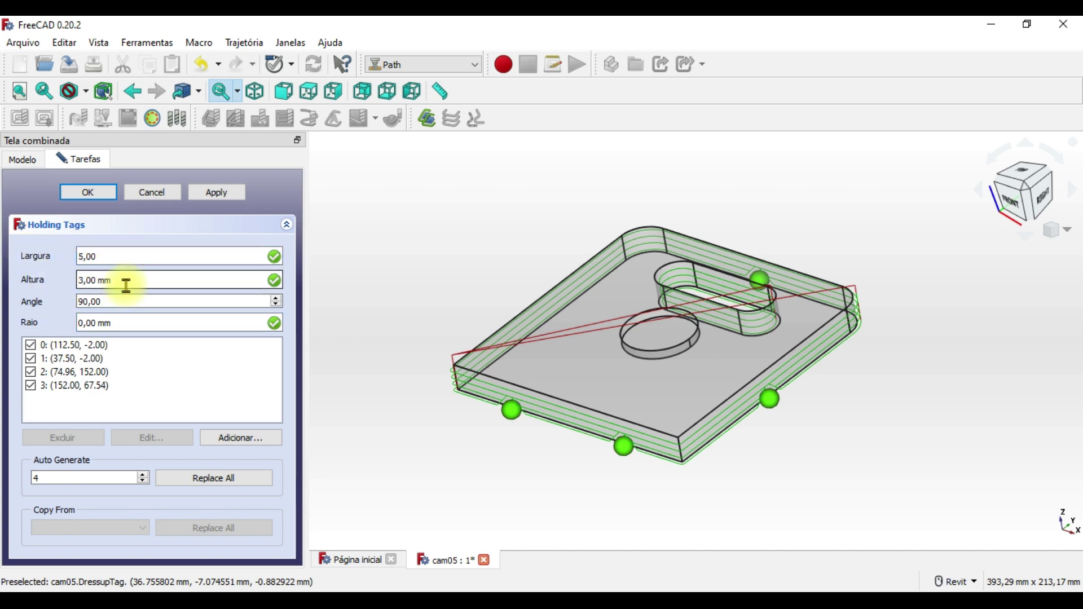
{"action": "left_click", "coordinate": [127, 302]}
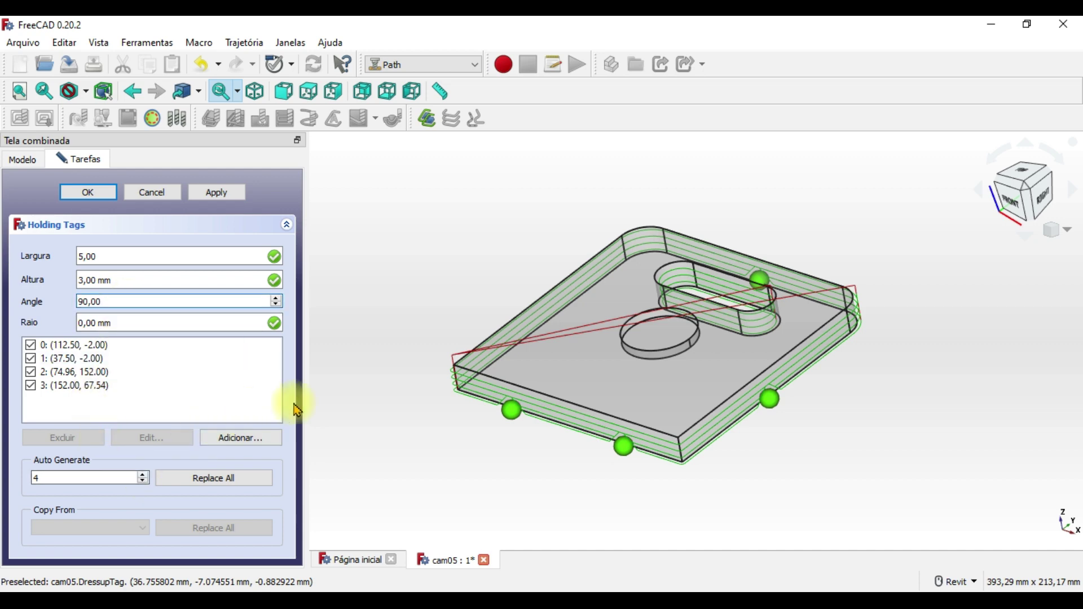
{"action": "left_click", "coordinate": [229, 210]}
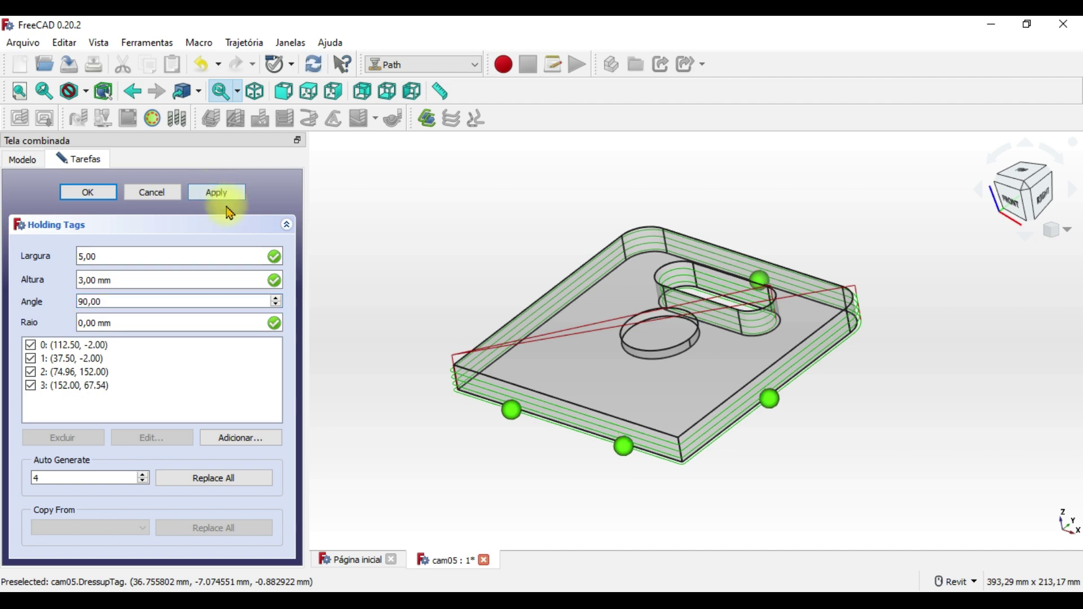
{"action": "left_click", "coordinate": [89, 193]}
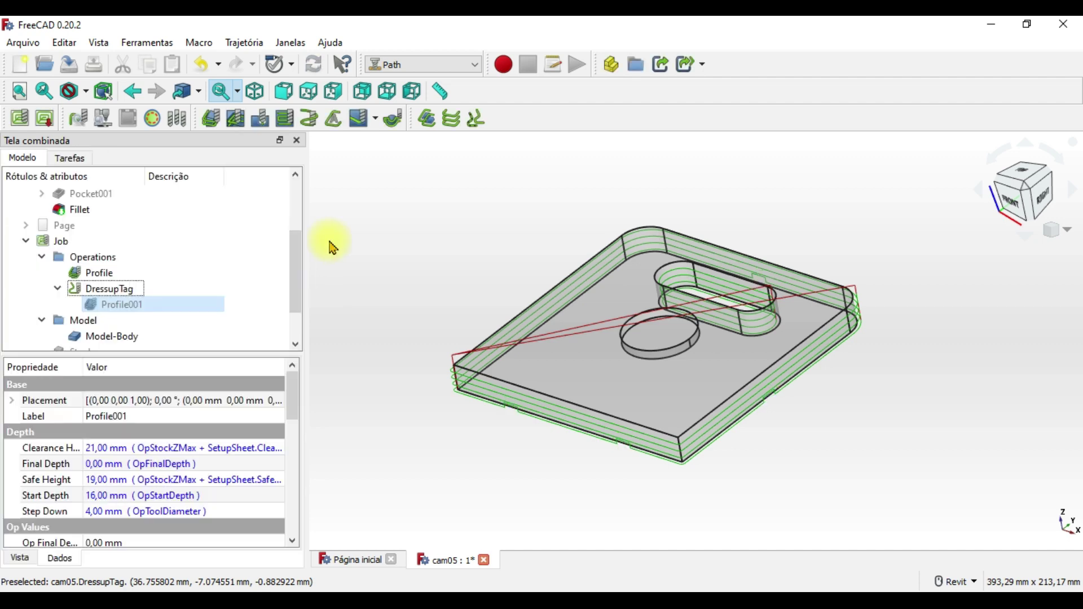
{"action": "scroll", "coordinate": [480, 485], "scroll_direction": "up", "scroll_amount": 1}
{"action": "scroll", "coordinate": [479, 485], "scroll_direction": "up", "scroll_amount": 2}
{"action": "scroll", "coordinate": [433, 459], "scroll_direction": "up", "scroll_amount": 1}
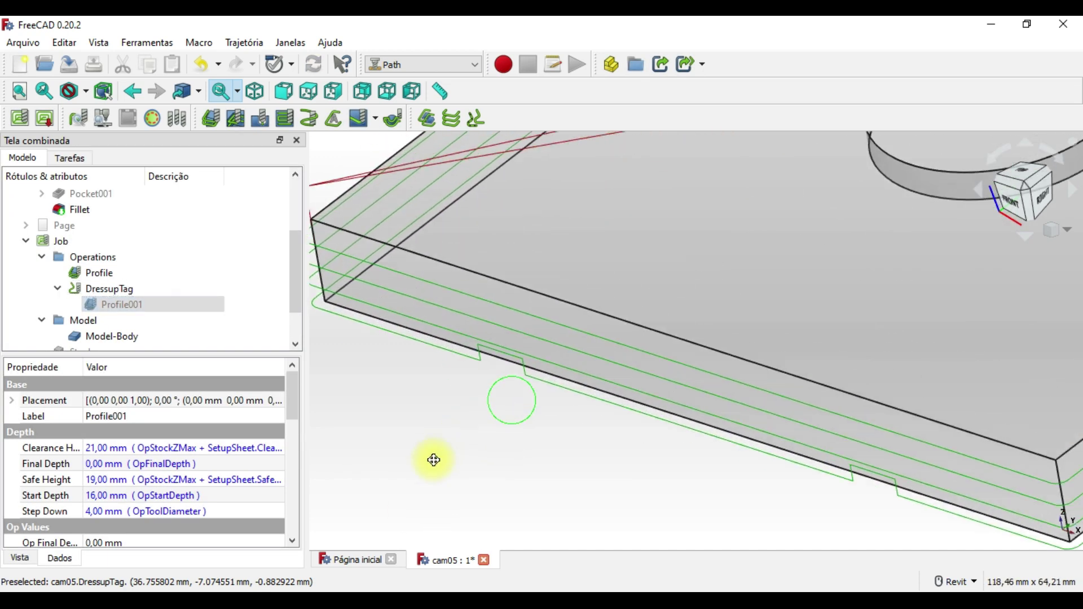
{"action": "scroll", "coordinate": [434, 459], "scroll_direction": "up", "scroll_amount": 1}
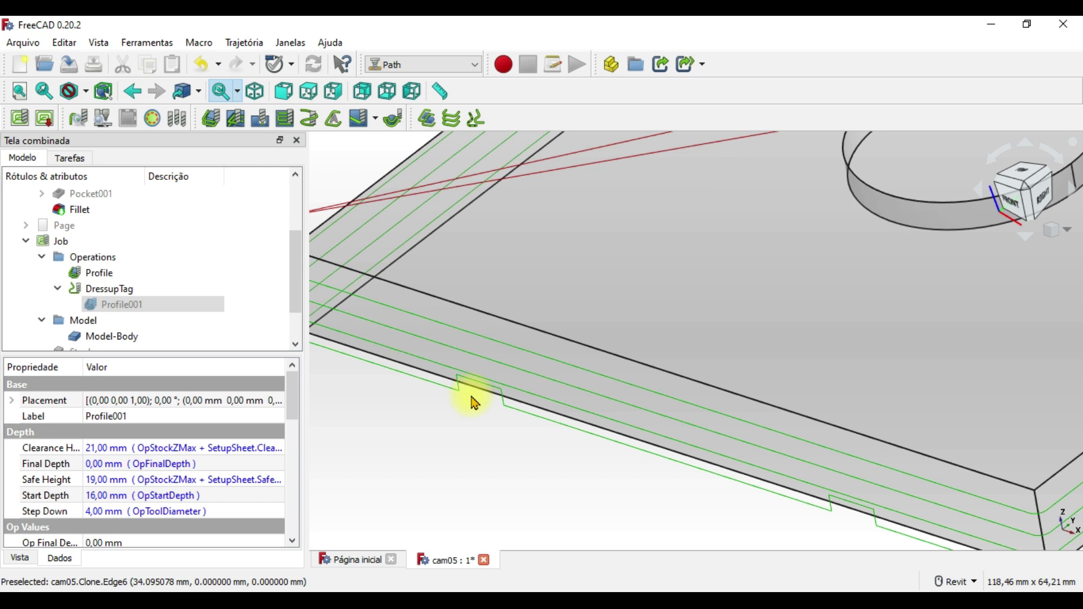
{"action": "scroll", "coordinate": [474, 402], "scroll_direction": "down", "scroll_amount": 5}
{"action": "scroll", "coordinate": [437, 432], "scroll_direction": "down", "scroll_amount": 2}
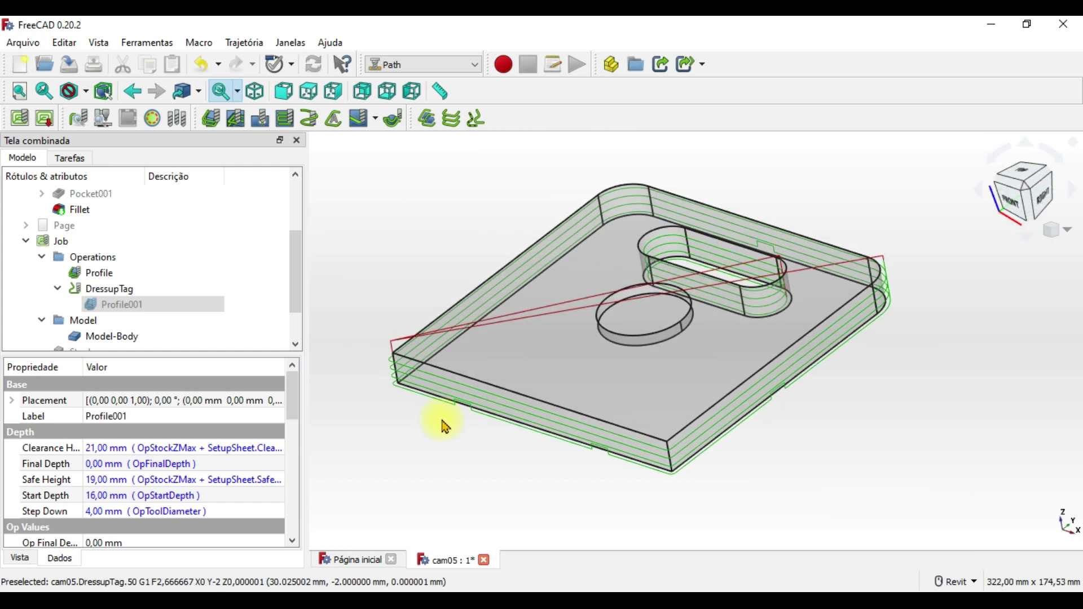
{"action": "left_click", "coordinate": [102, 118]}
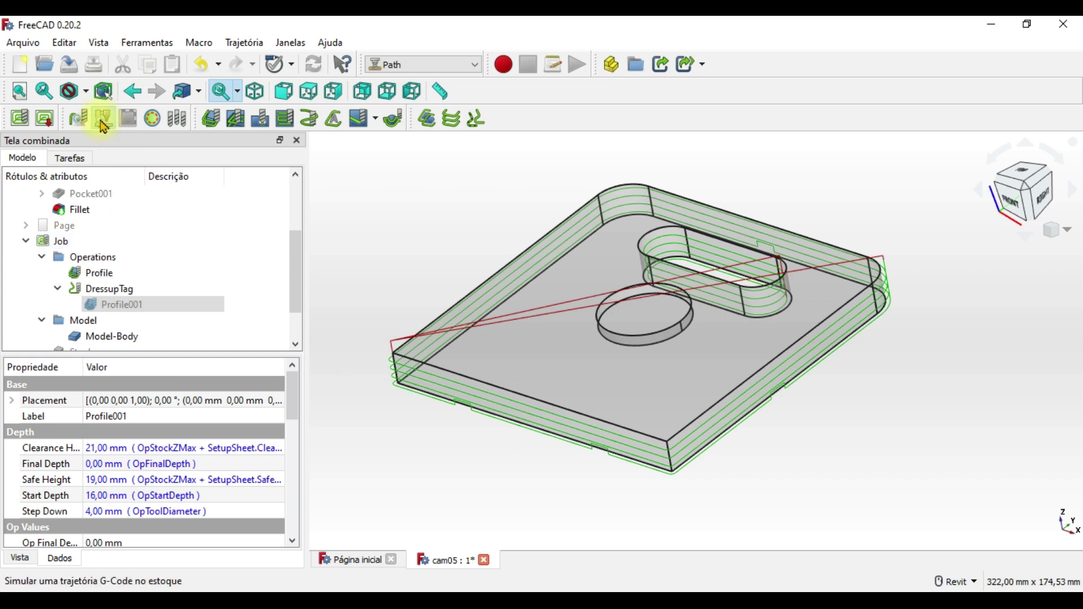
Simulate only the DressupTag perimeter cut and zoom in to inspect the remaining tabs.
{"action": "left_click", "coordinate": [31, 366]}
{"action": "left_click", "coordinate": [117, 262]}
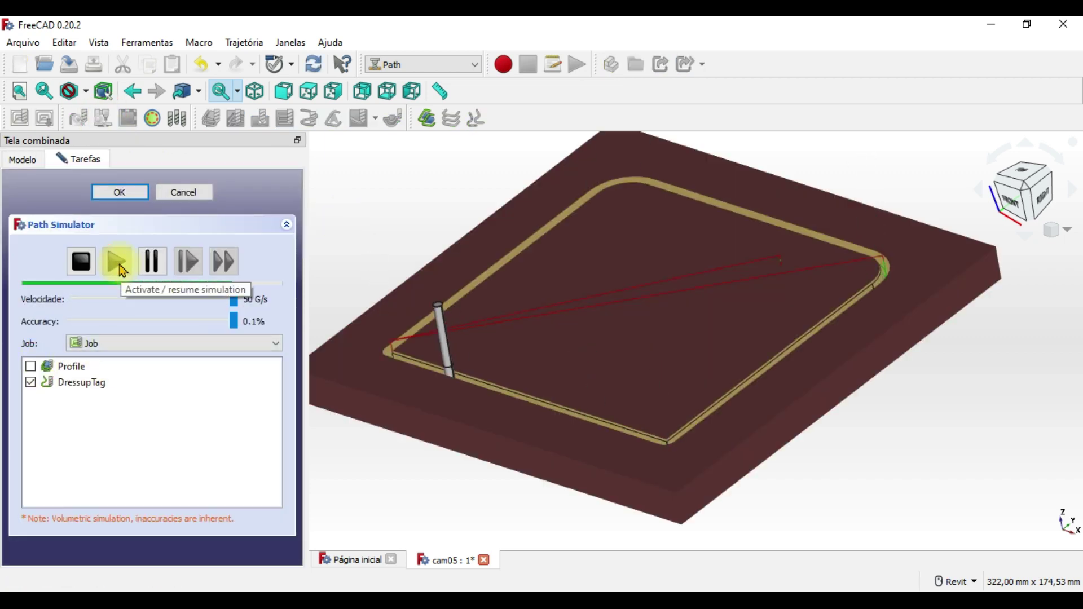
{"action": "mouse_move", "coordinate": [554, 285]}
{"action": "middle_mouse_down", "text": "shift"}
{"action": "mouse_move", "coordinate": [546, 346]}
{"action": "mouse_move", "coordinate": [592, 387]}
{"action": "middle_mouse_up", "text": "shift"}
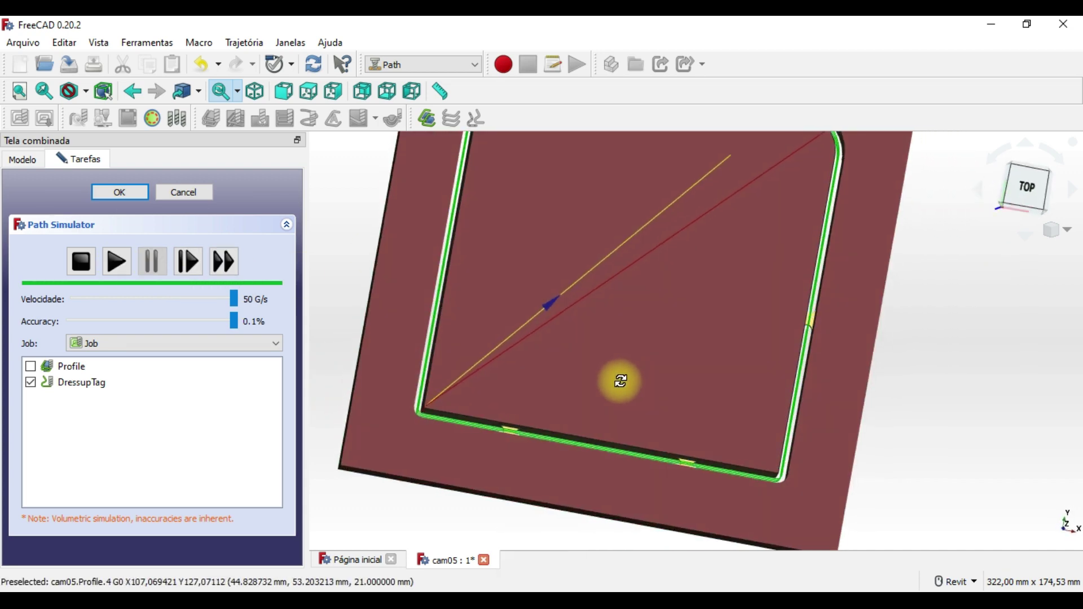
{"action": "scroll", "coordinate": [679, 485], "scroll_direction": "up", "scroll_amount": 2}
{"action": "scroll", "coordinate": [696, 476], "scroll_direction": "up", "scroll_amount": 2}
{"action": "scroll", "coordinate": [692, 452], "scroll_direction": "up", "scroll_amount": 2}
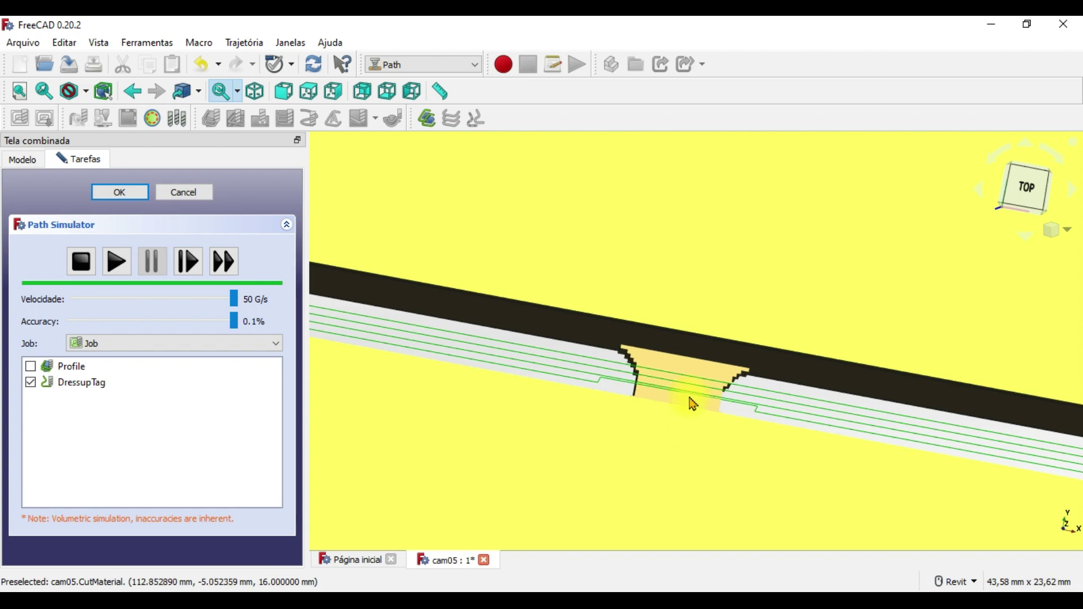
{"action": "scroll", "coordinate": [694, 402], "scroll_direction": "up", "scroll_amount": 2}
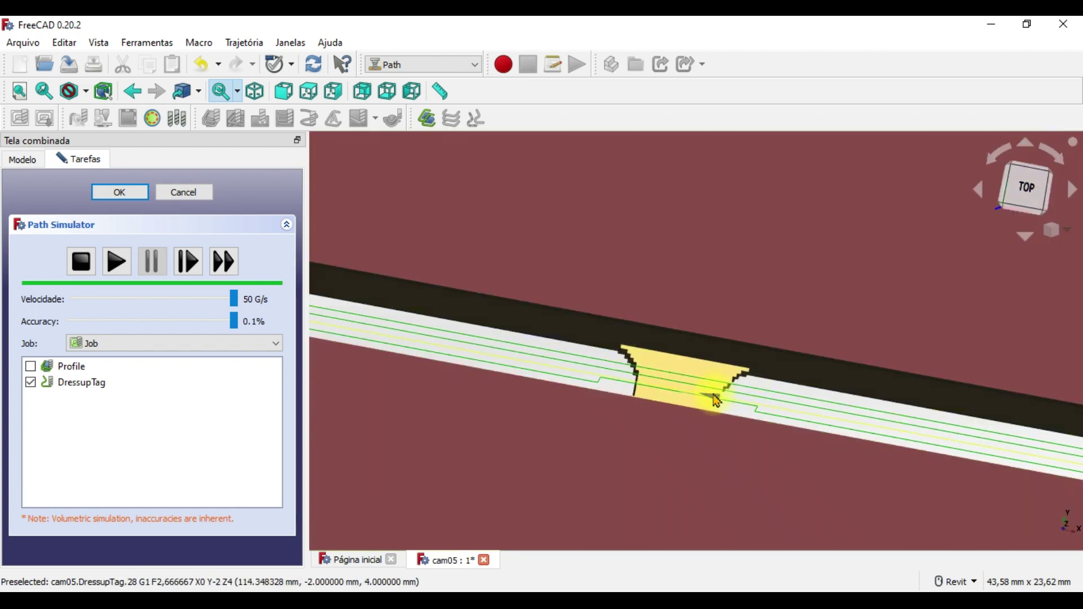
{"action": "scroll", "coordinate": [717, 397], "scroll_direction": "down", "scroll_amount": 2}
{"action": "scroll", "coordinate": [715, 397], "scroll_direction": "down", "scroll_amount": 2}
{"action": "scroll", "coordinate": [715, 397], "scroll_direction": "down", "scroll_amount": 2}
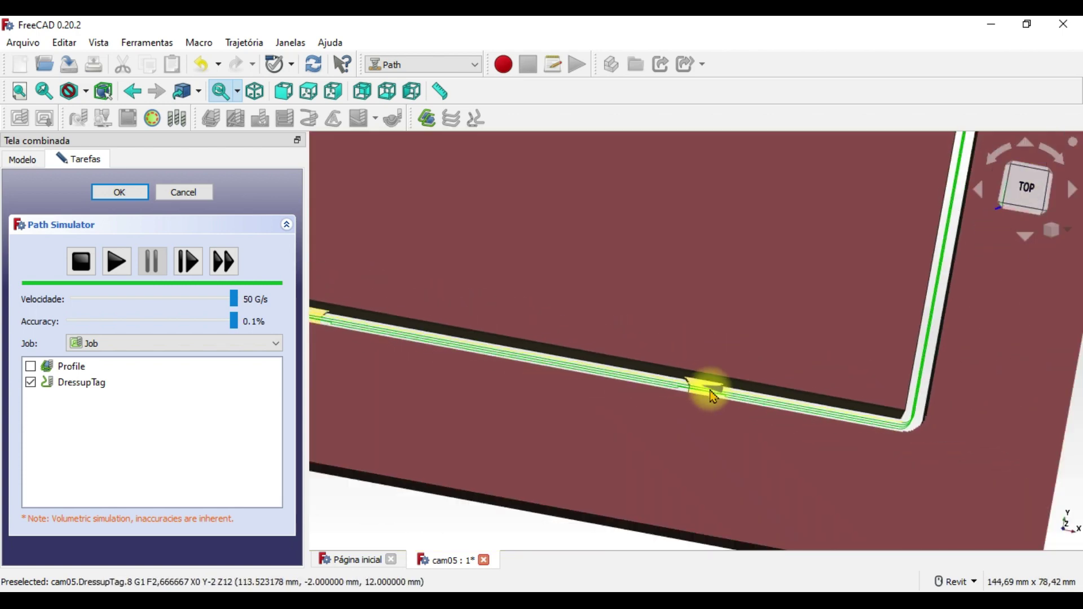
{"action": "scroll", "coordinate": [714, 397], "scroll_direction": "down", "scroll_amount": 2}
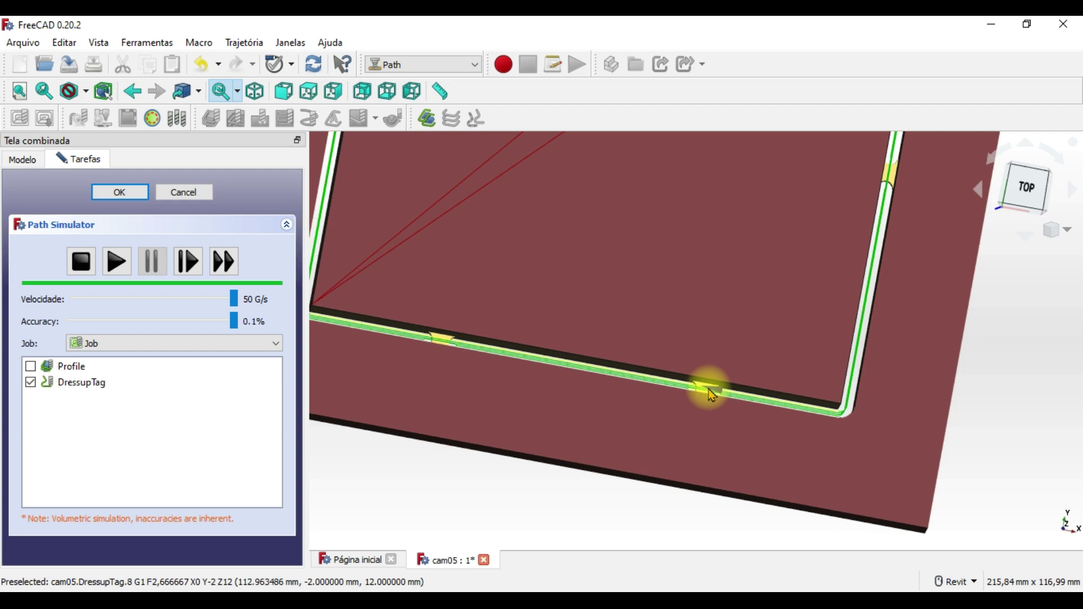